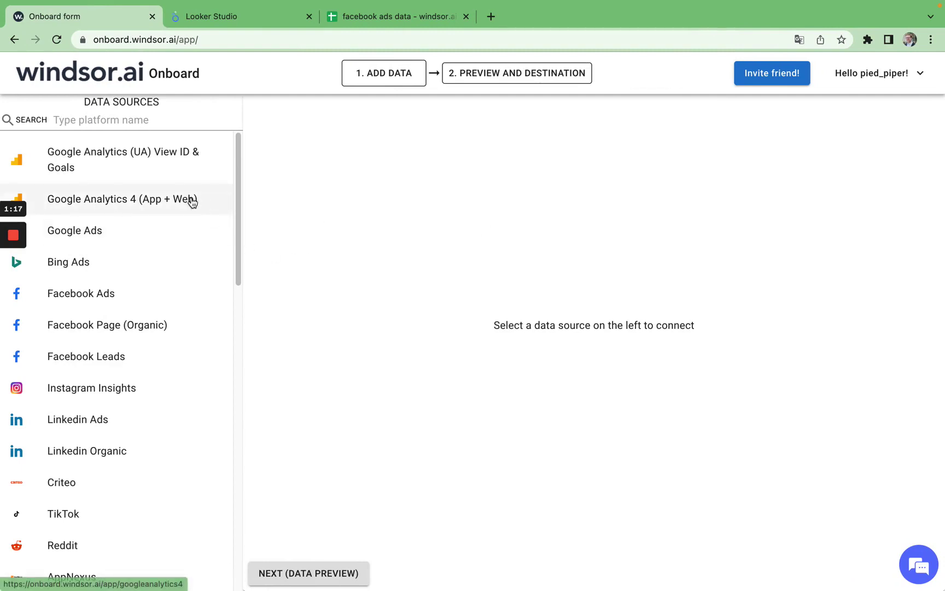
Connect Google Analytics (UA) View ID & Goals by signing in with a Google account and granting access.
left_click(185, 169)
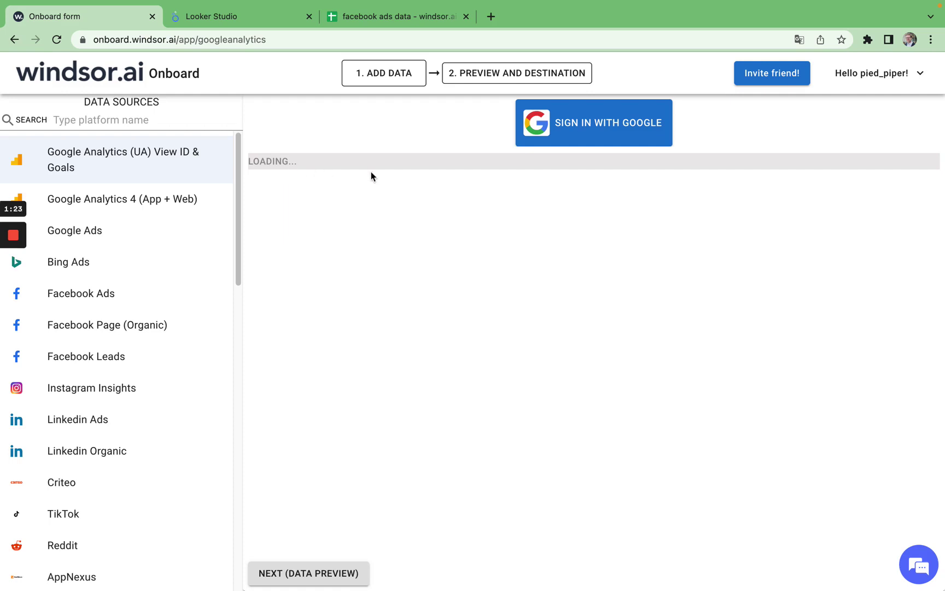
left_click(382, 121)
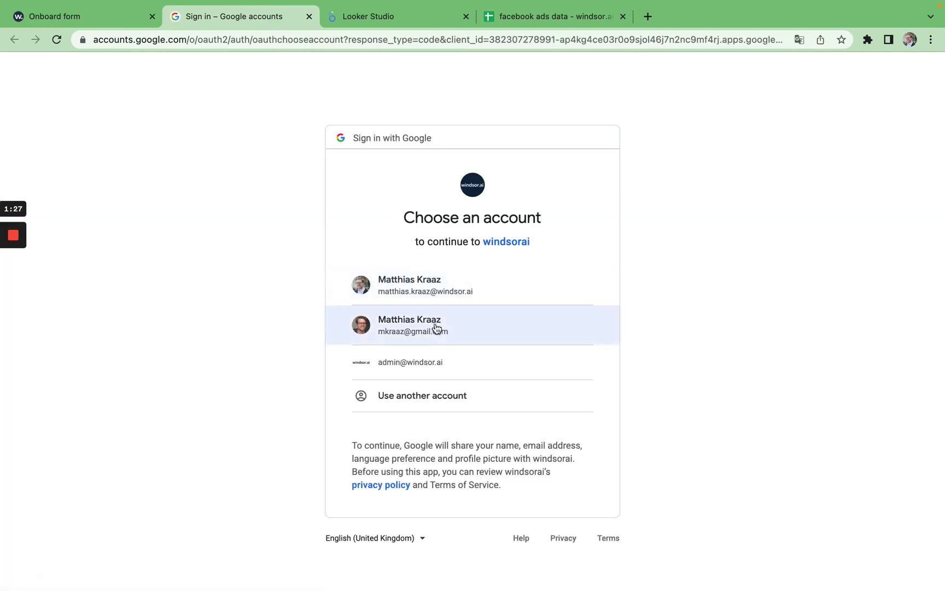
left_click(436, 327)
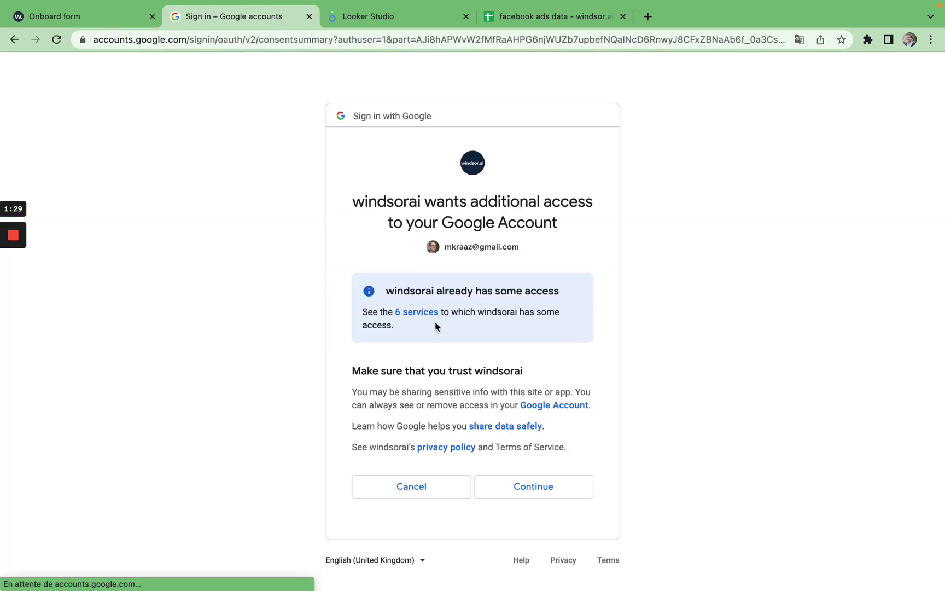
left_click(516, 477)
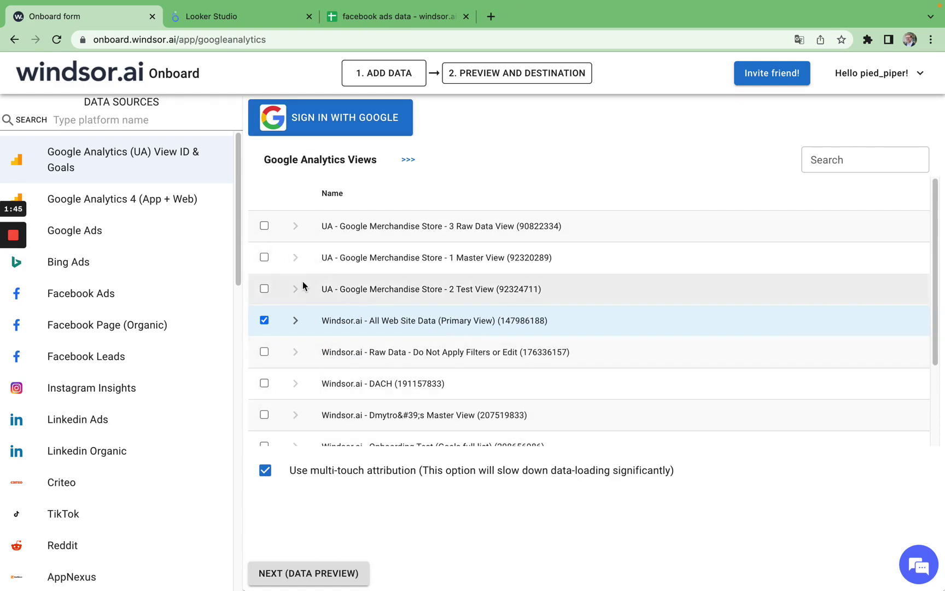
Review the linked Google Ads and Facebook Ads sources, then move on to the Blended Data preview.
left_click(168, 240)
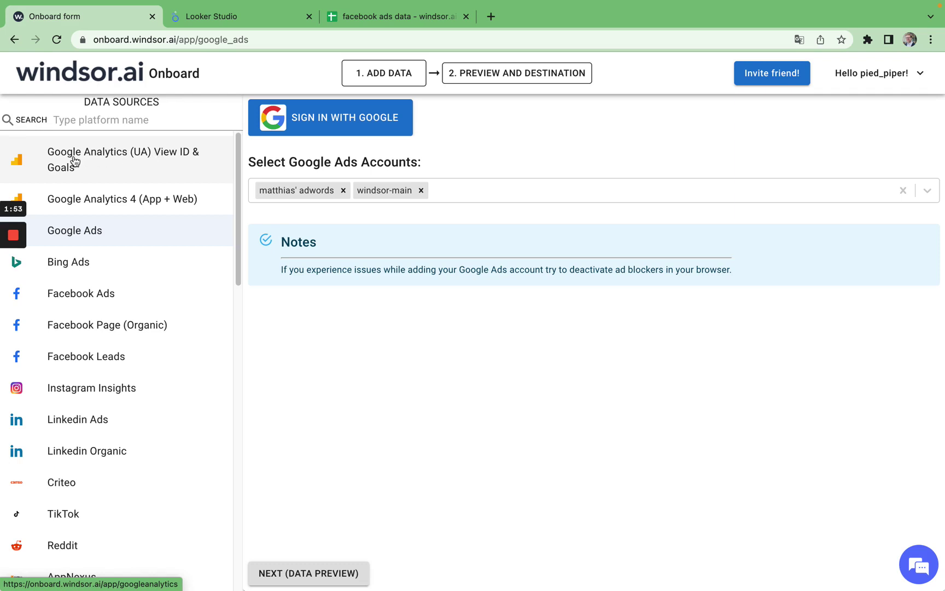
left_click(153, 302)
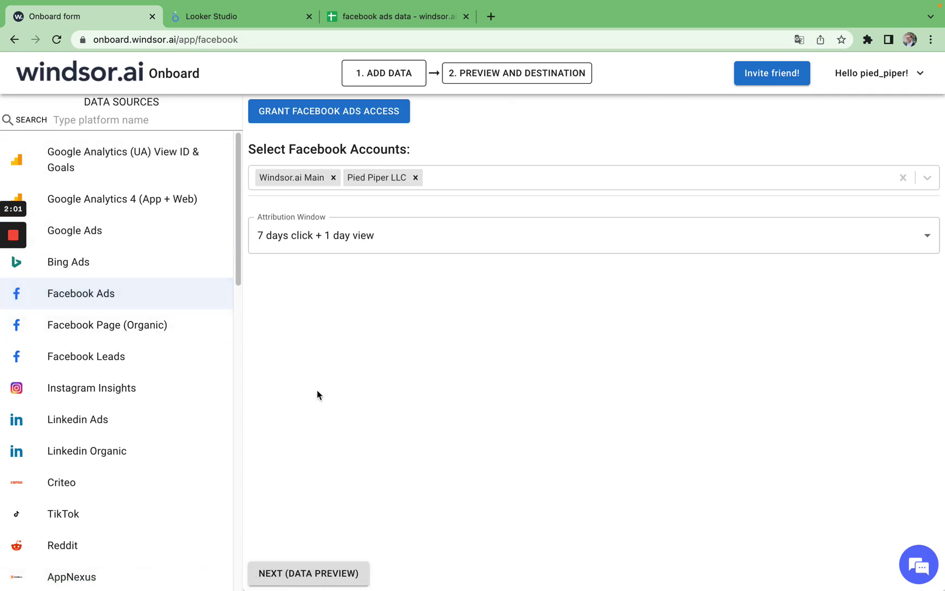
left_click(312, 572)
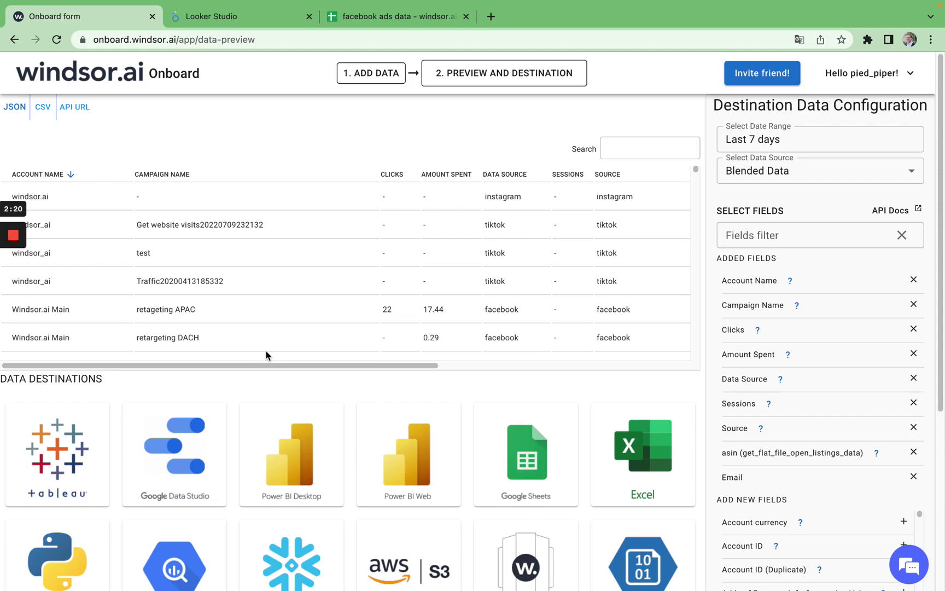
Send the data to Google Data Studio, review the Accounts Selector, and connect the Ad + CRM Data + Attribution Connector.
left_click(189, 453)
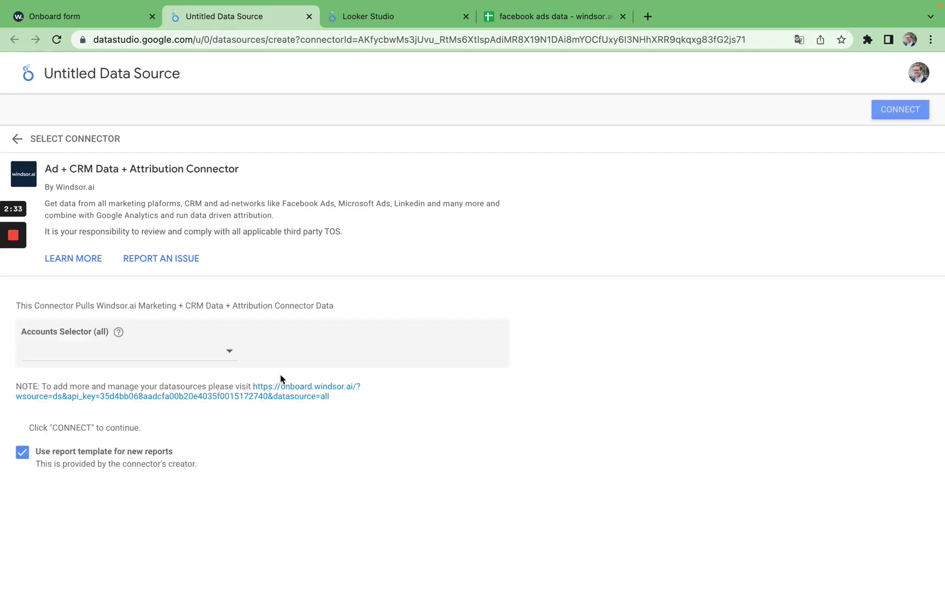
left_click(223, 349)
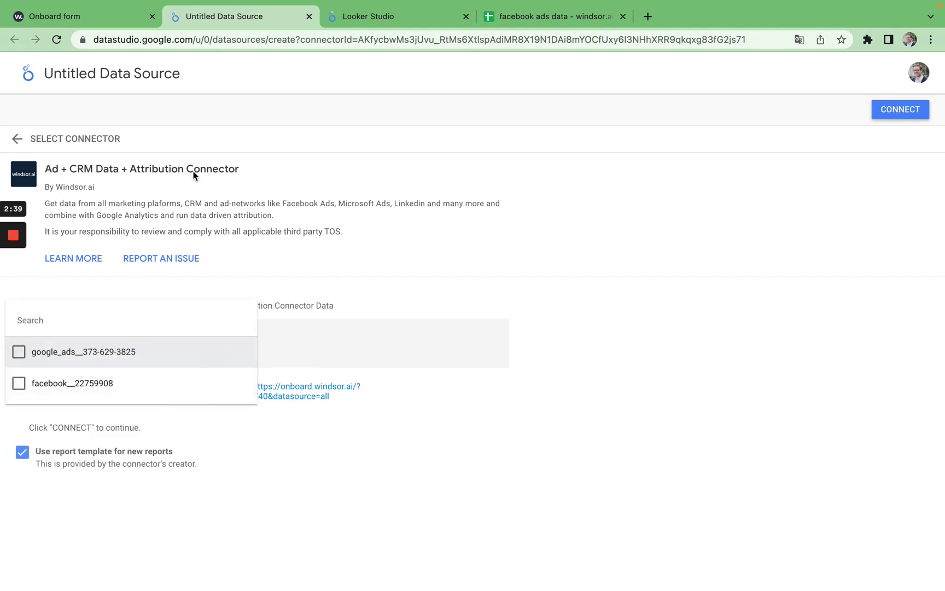
left_click(320, 178)
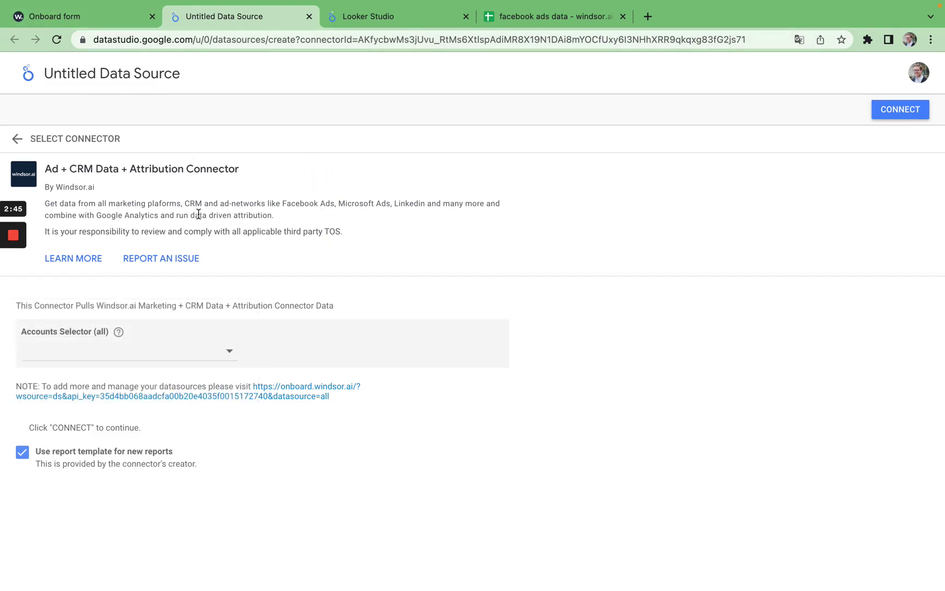
left_click(221, 351)
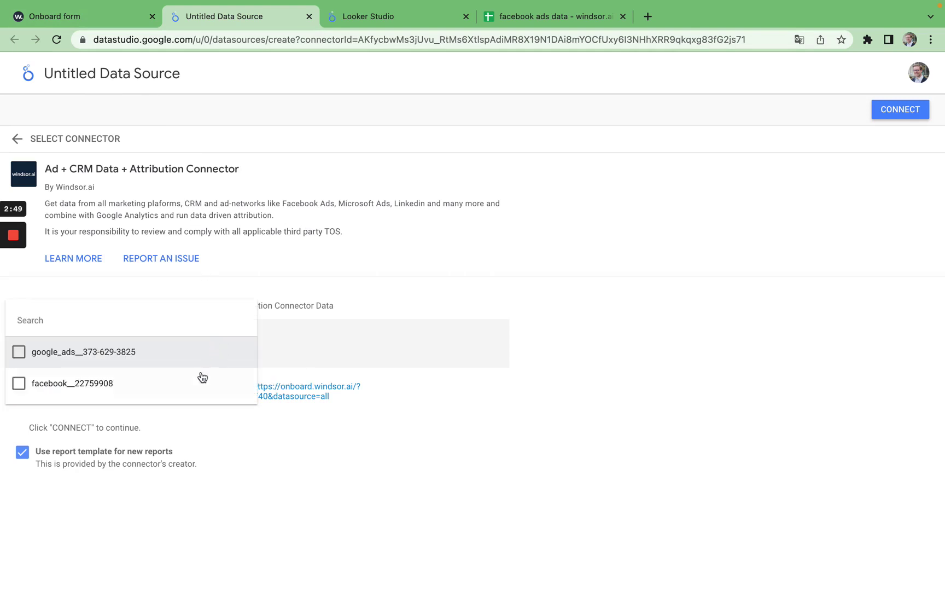
left_click(351, 292)
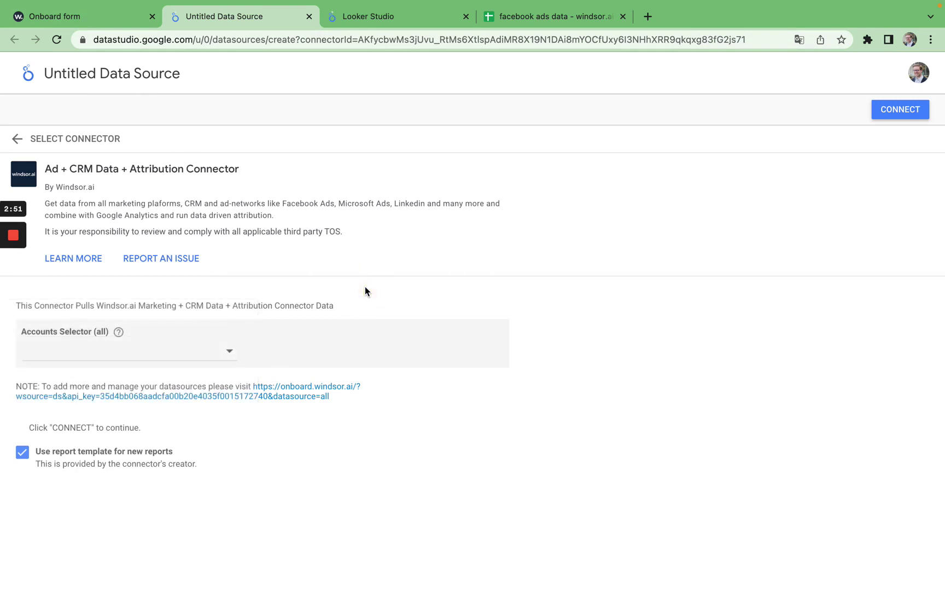
left_click(902, 111)
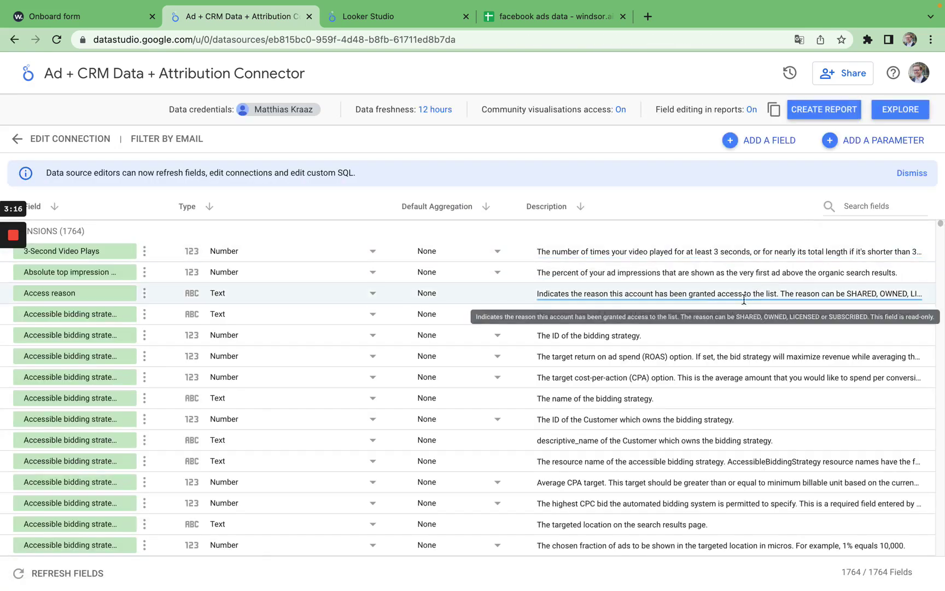
Create a new report from the connector data source, producing a Copy of Overview Report.
left_click(826, 109)
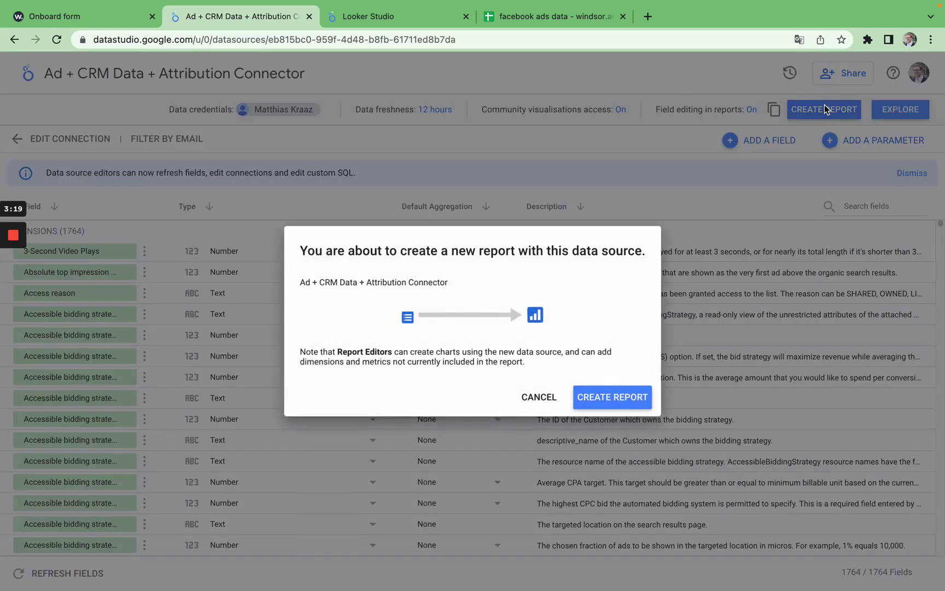
left_click(626, 394)
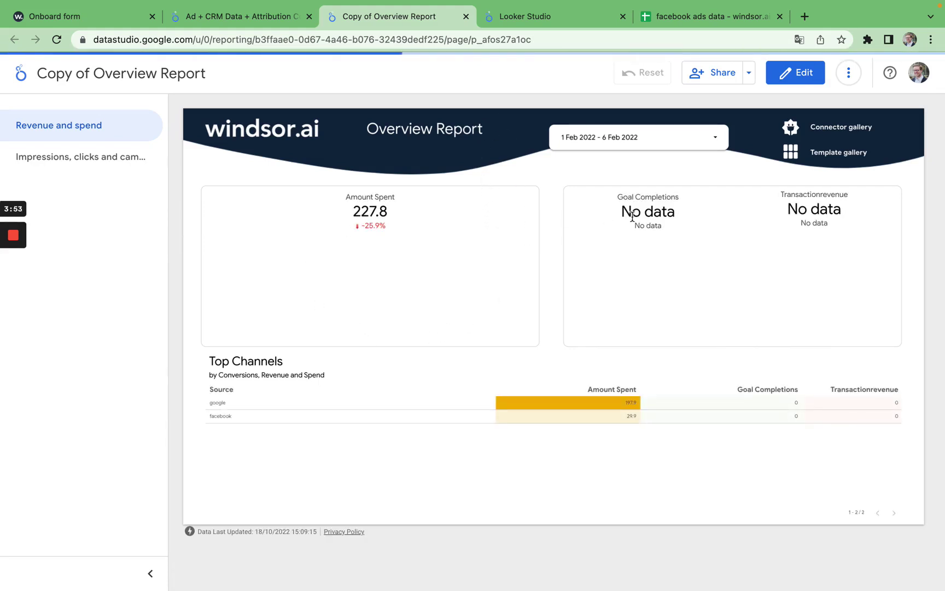
Put the Copy of Overview Report into edit mode and browse the connector fields in the Data panel.
left_click(797, 73)
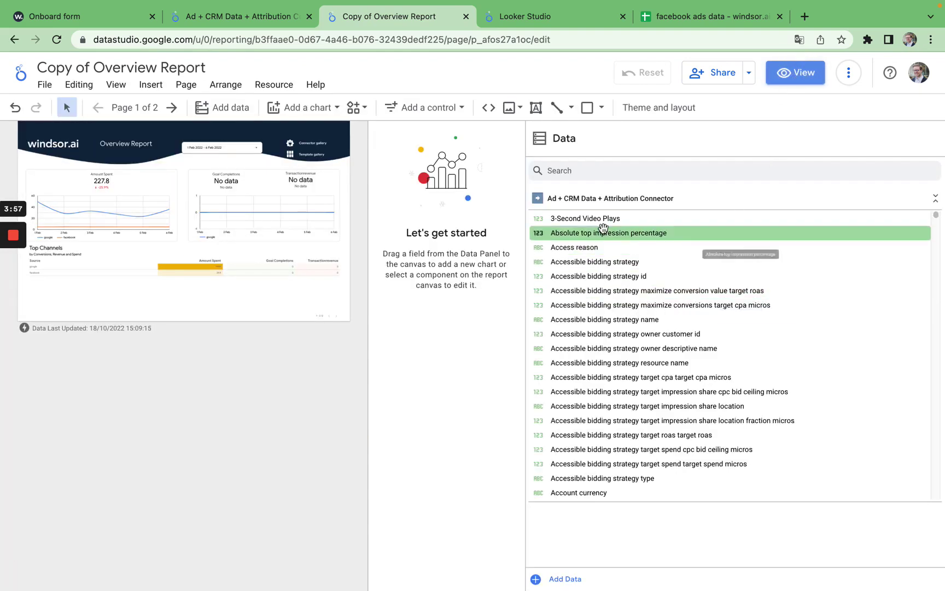
scroll(634, 394, "down", 1)
scroll(634, 394, "down", 10)
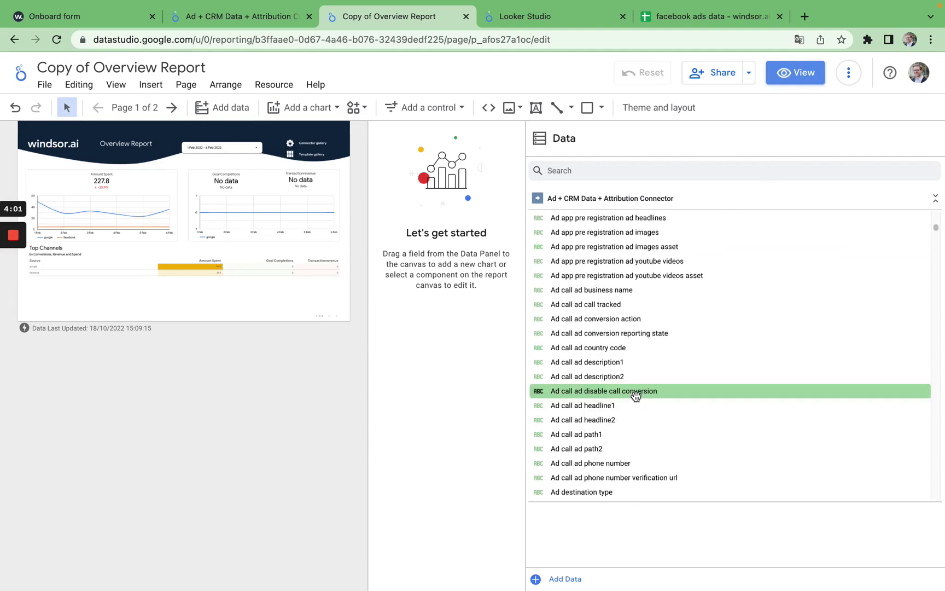
scroll(634, 393, "down", 15)
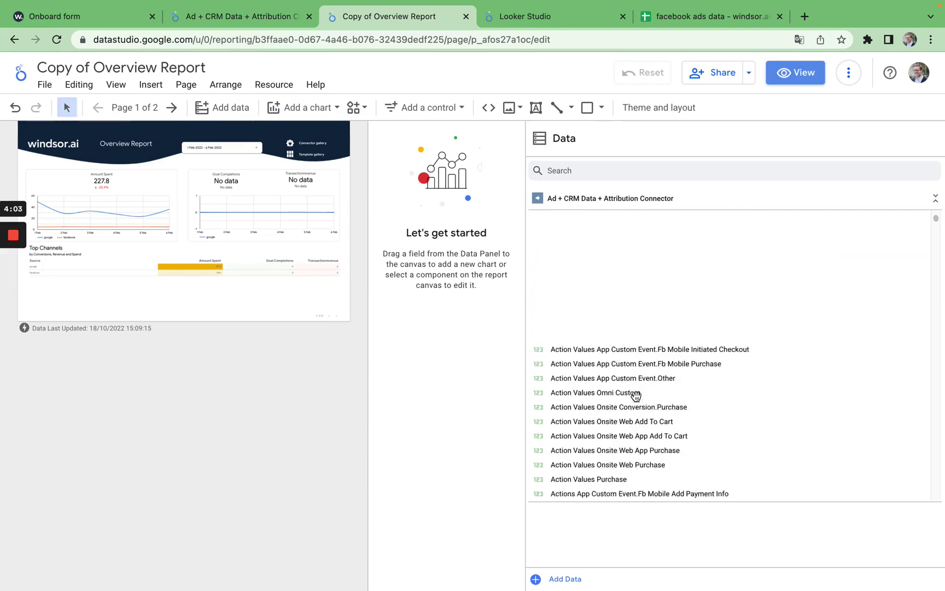
left_click(121, 19)
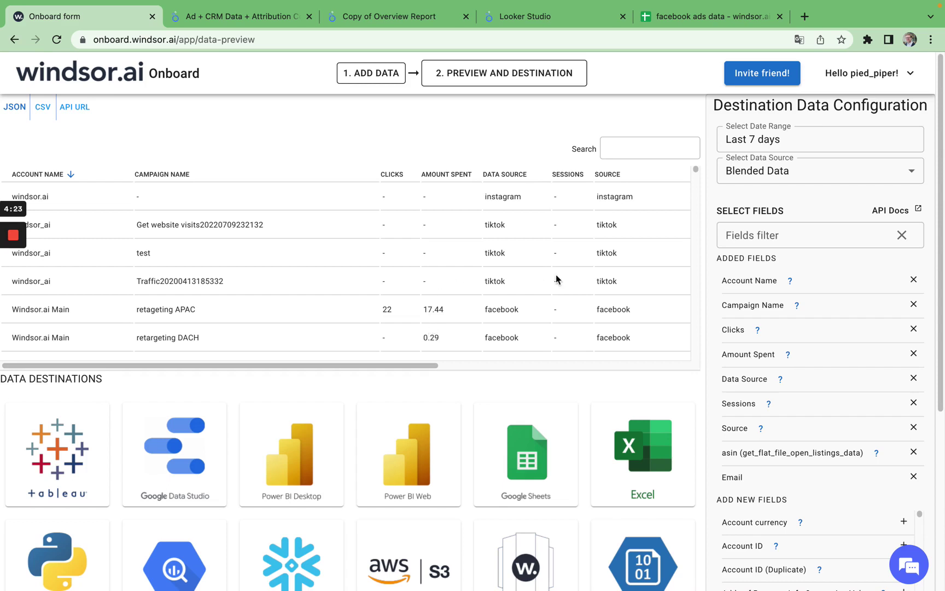
Search the fields for 'date' and add the Date field to the data preview.
left_click(738, 238)
type("date")
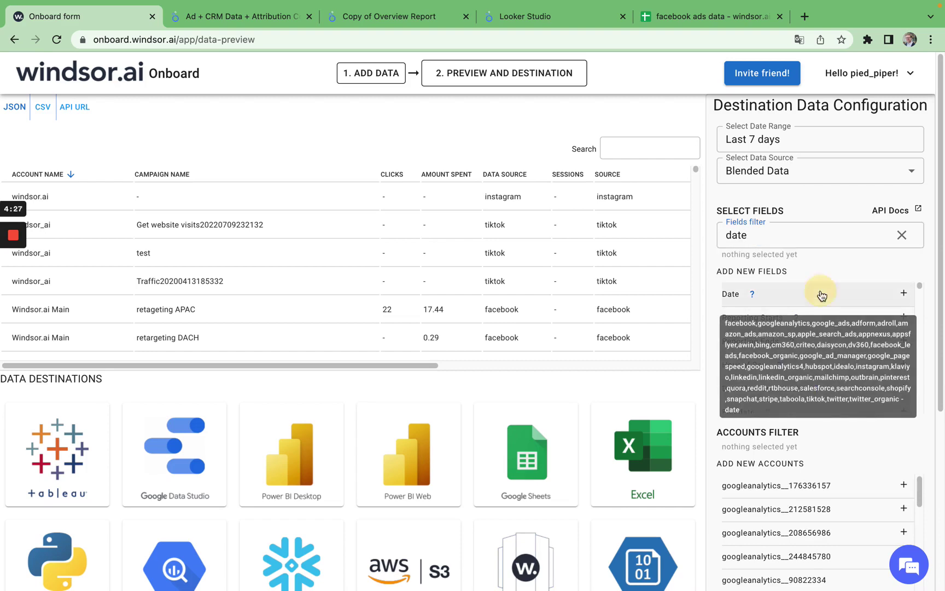
left_click(820, 294)
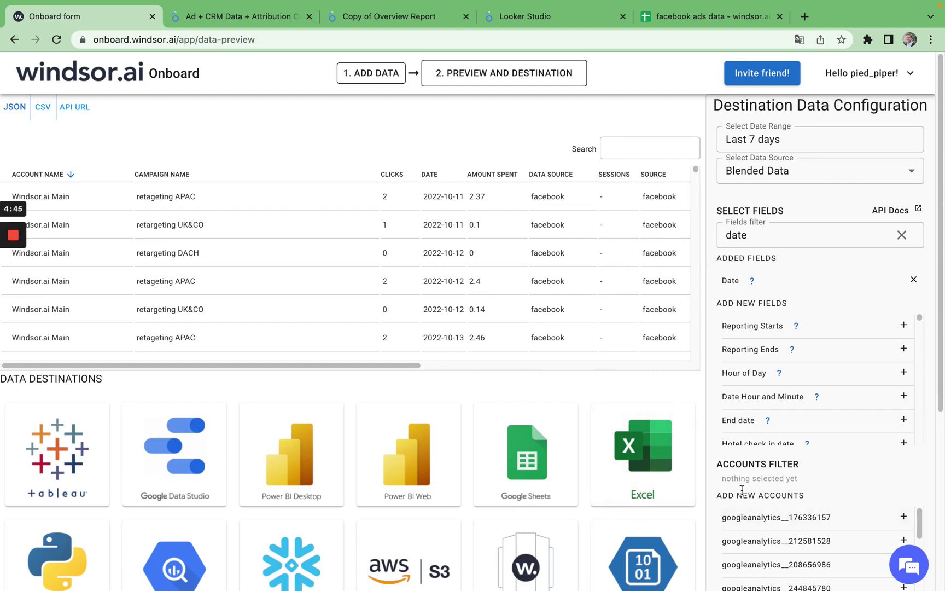
scroll(741, 489, "down", 1)
scroll(751, 481, "down", 1)
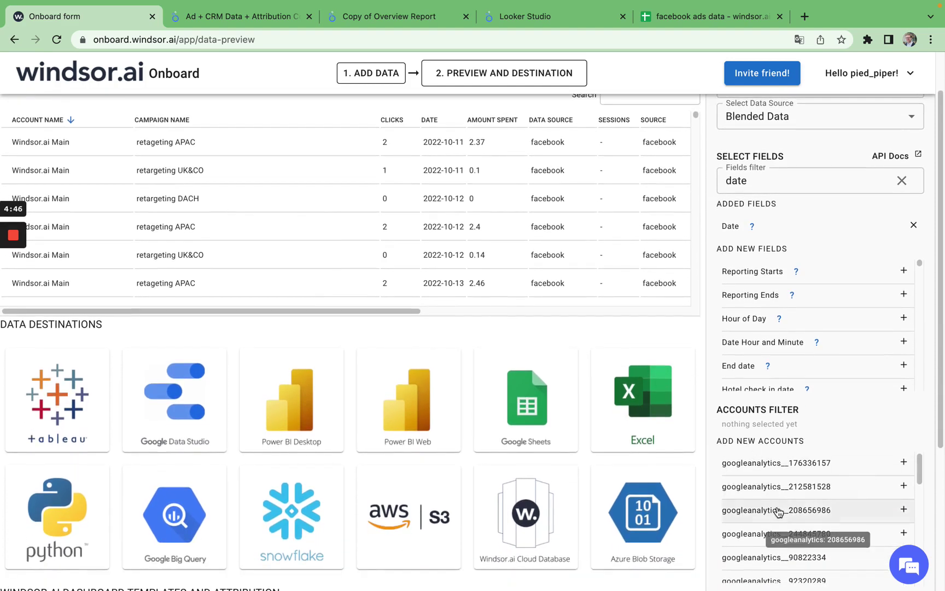
scroll(778, 511, "down", 6)
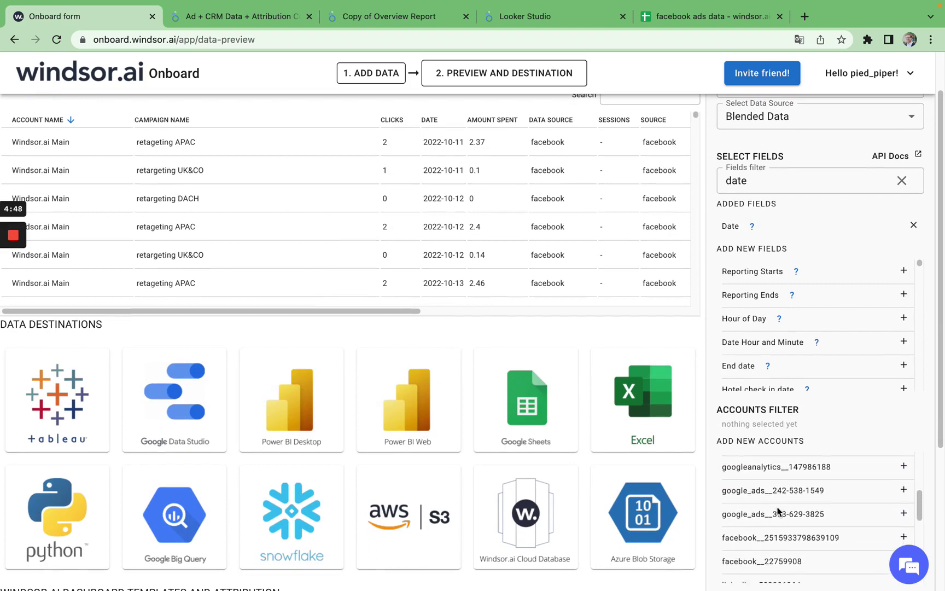
scroll(778, 511, "up", 6)
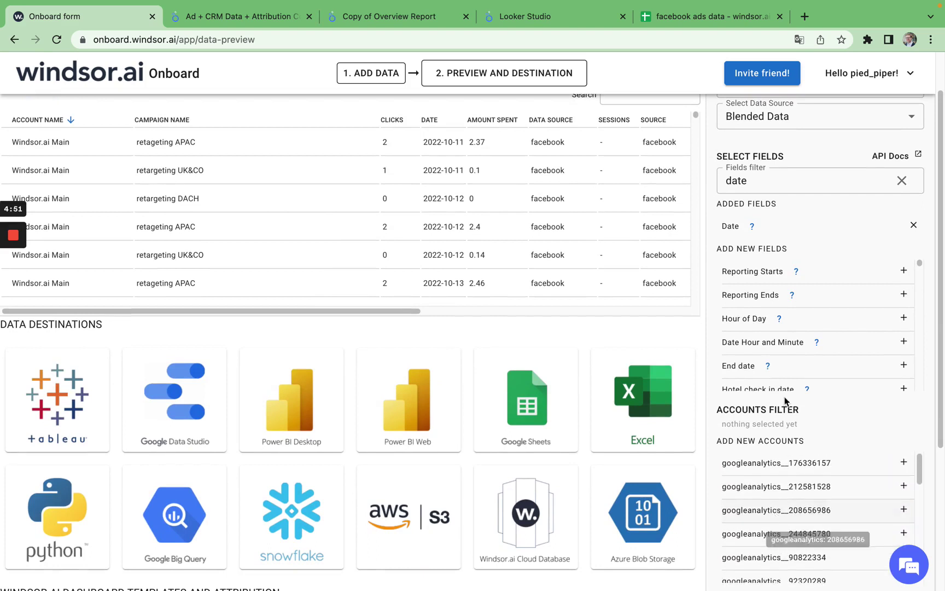
scroll(782, 508, "up", 2)
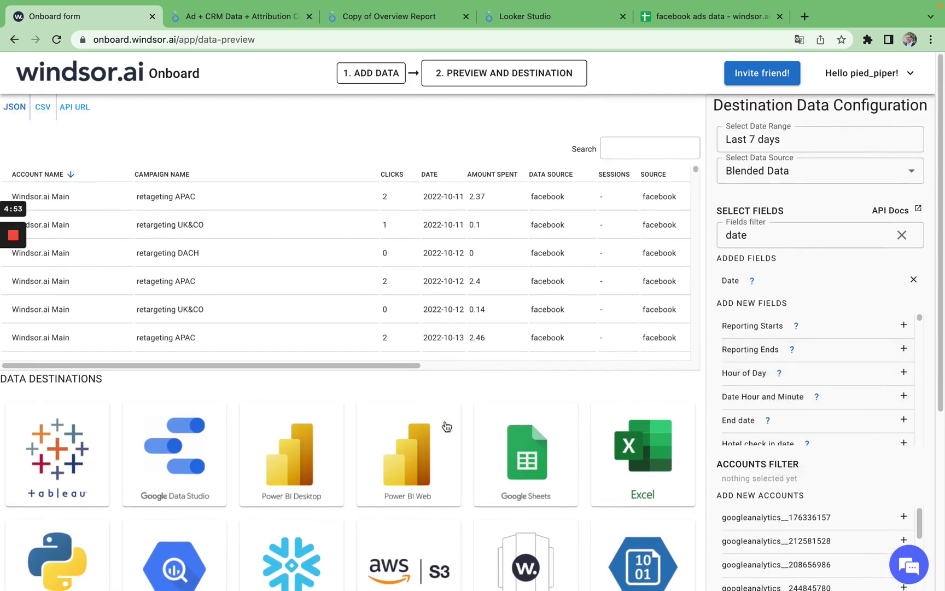
Choose Power BI Desktop as the destination and copy its API data feed URL.
left_click(298, 459)
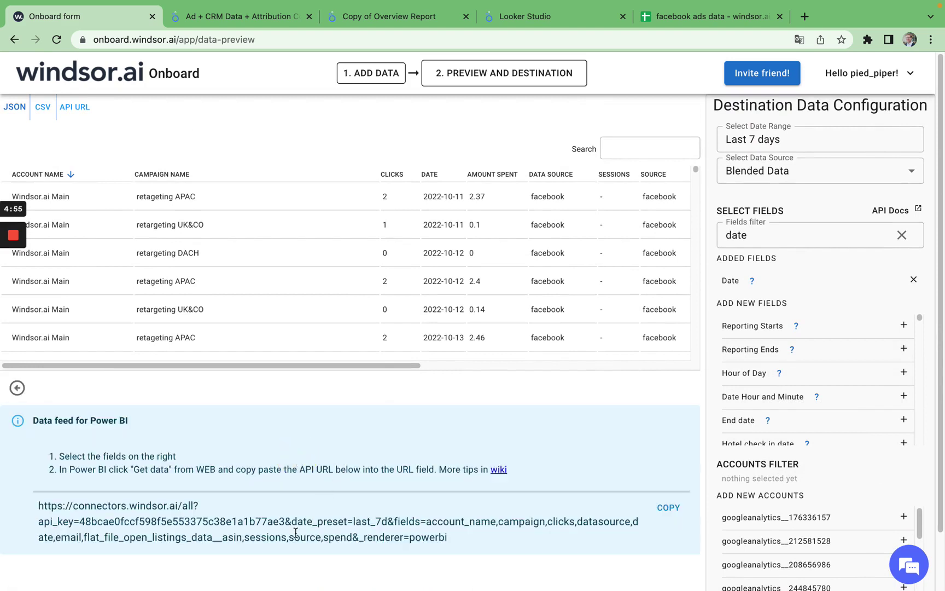
left_click(667, 509)
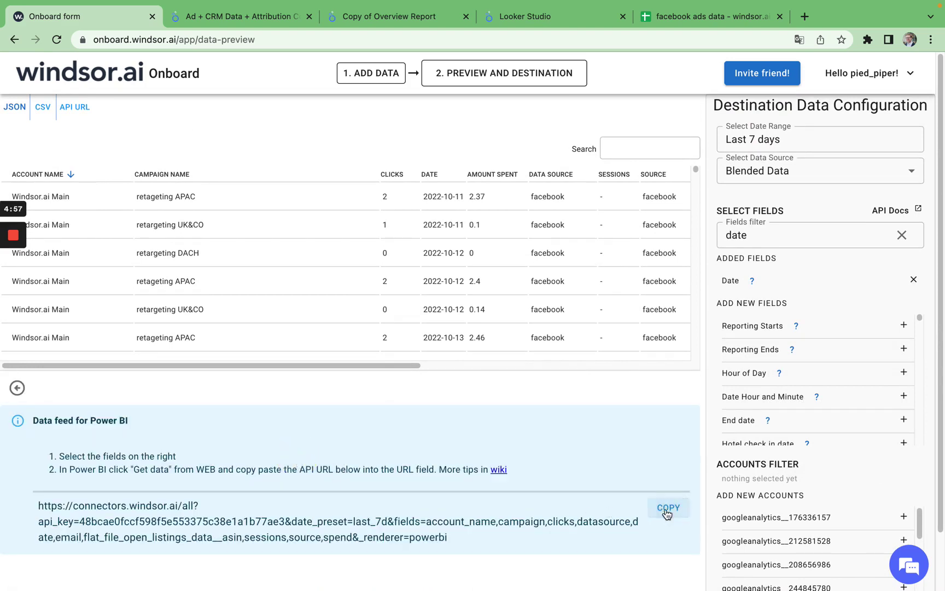
key("ctrl+Left")
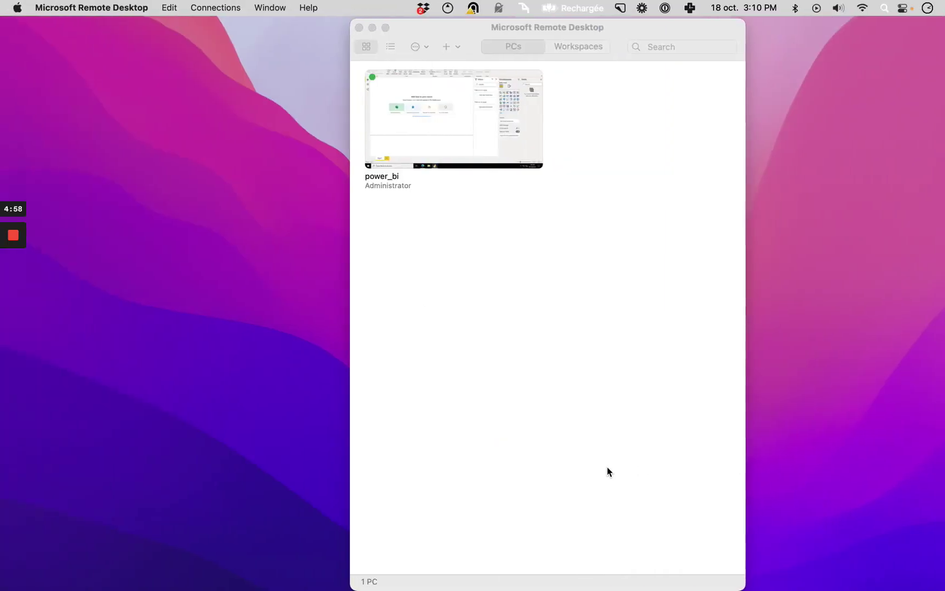
Add a Web data source in Power BI Desktop using the pasted windsor.ai API URL.
key("ctrl+Right")
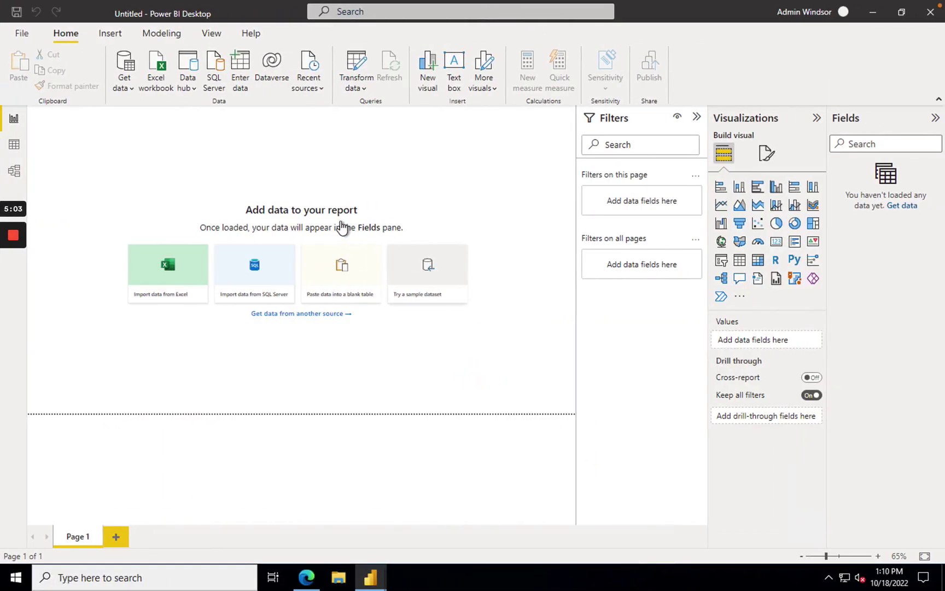
left_click(120, 86)
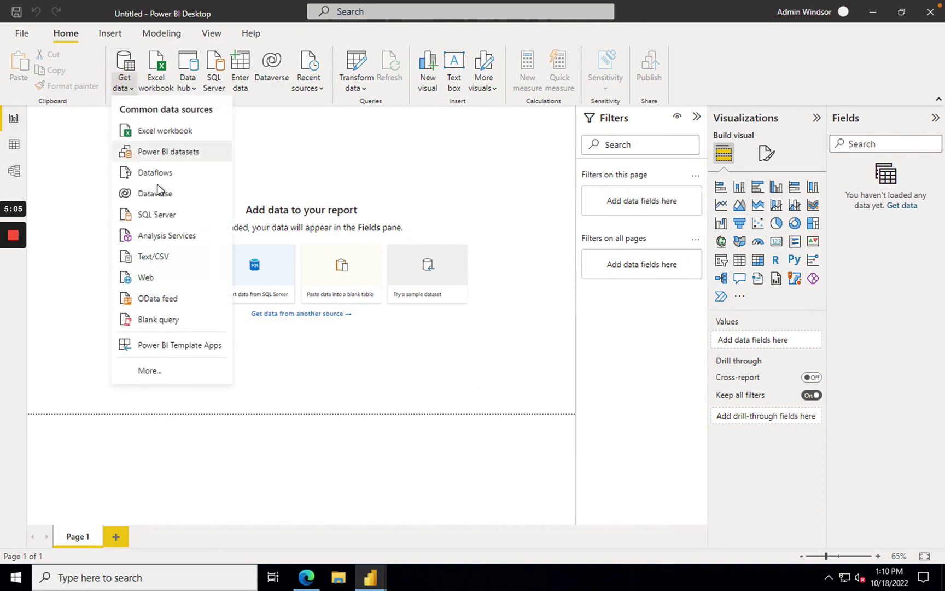
left_click(163, 277)
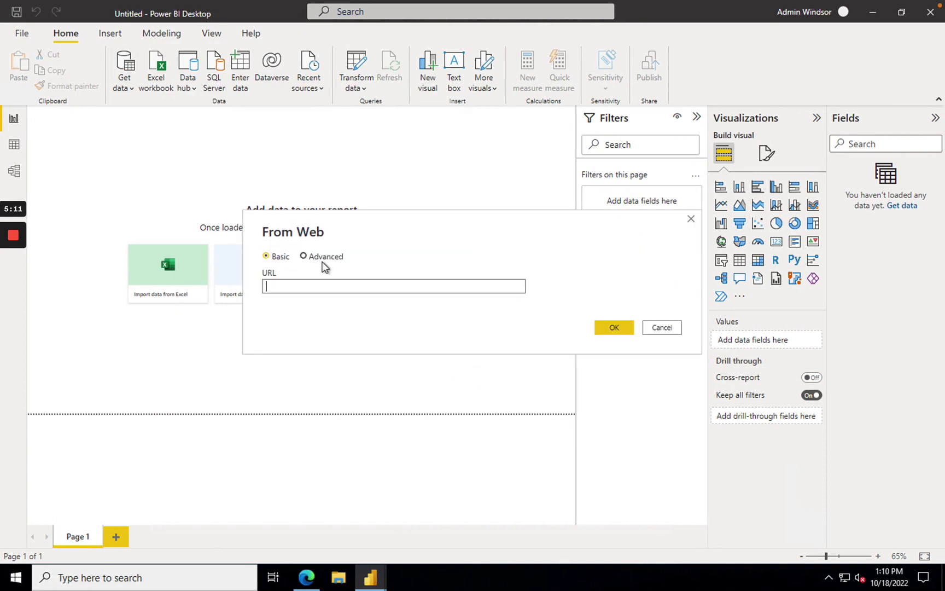
key("ctrl+v")
left_click(612, 327)
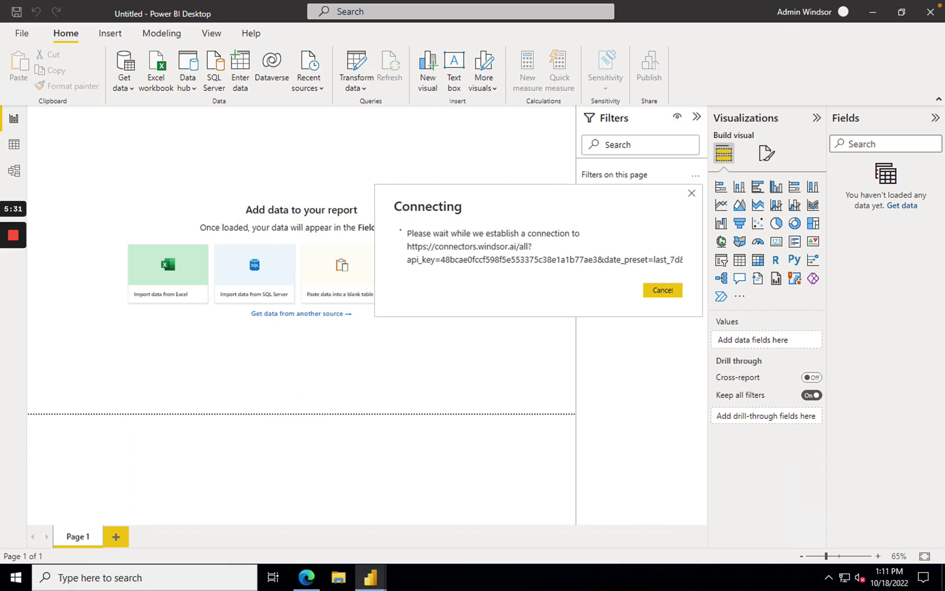
left_click(515, 255)
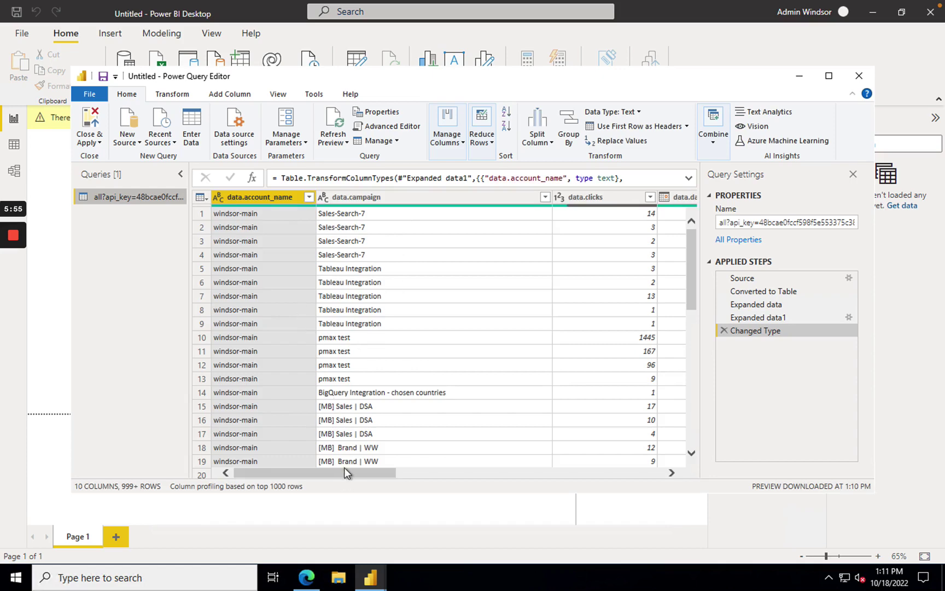
Change data.date to the Date type and Close & Apply to load the 1,068 rows.
left_click_drag(344, 468, 371, 470)
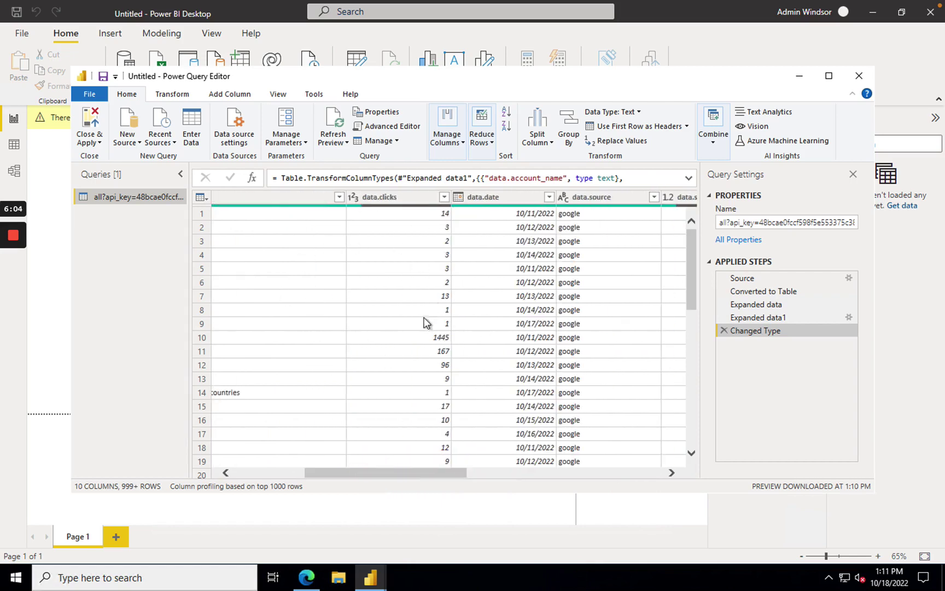
left_click(549, 197)
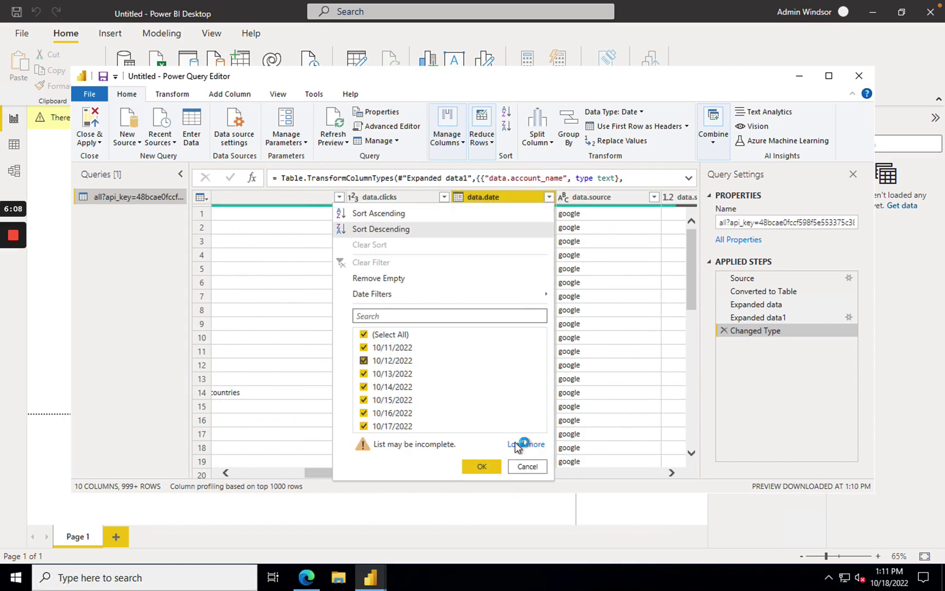
left_click(519, 465)
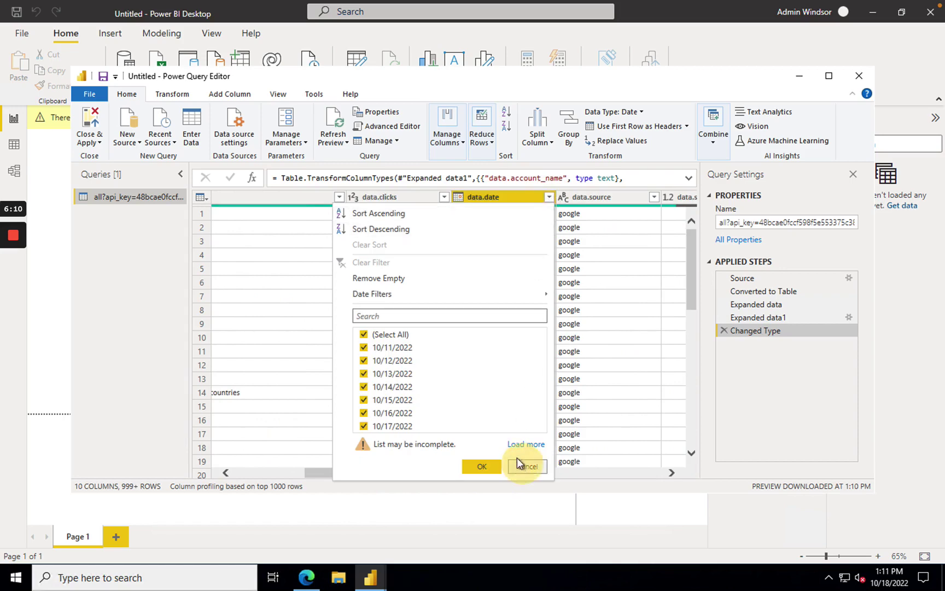
left_click(458, 200)
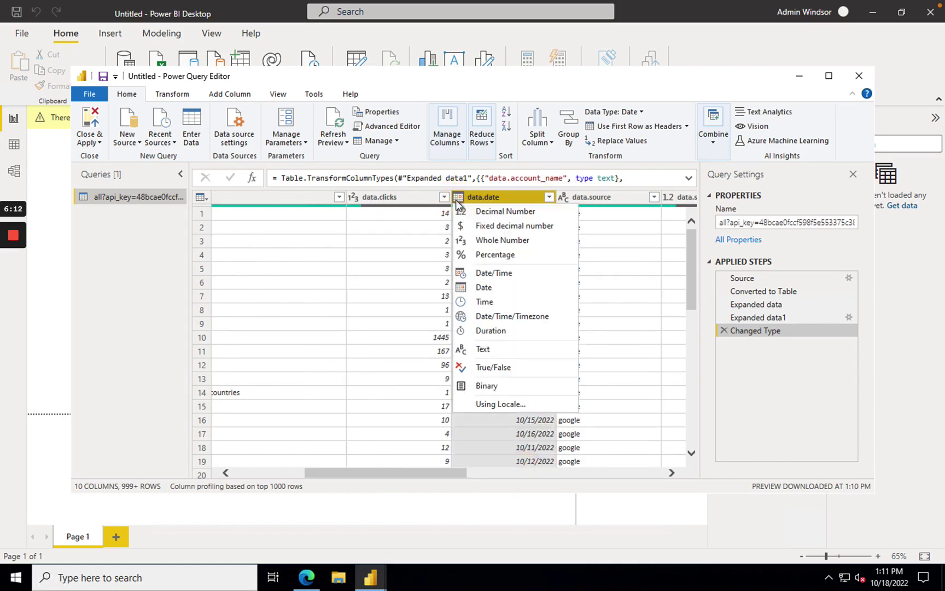
left_click(468, 287)
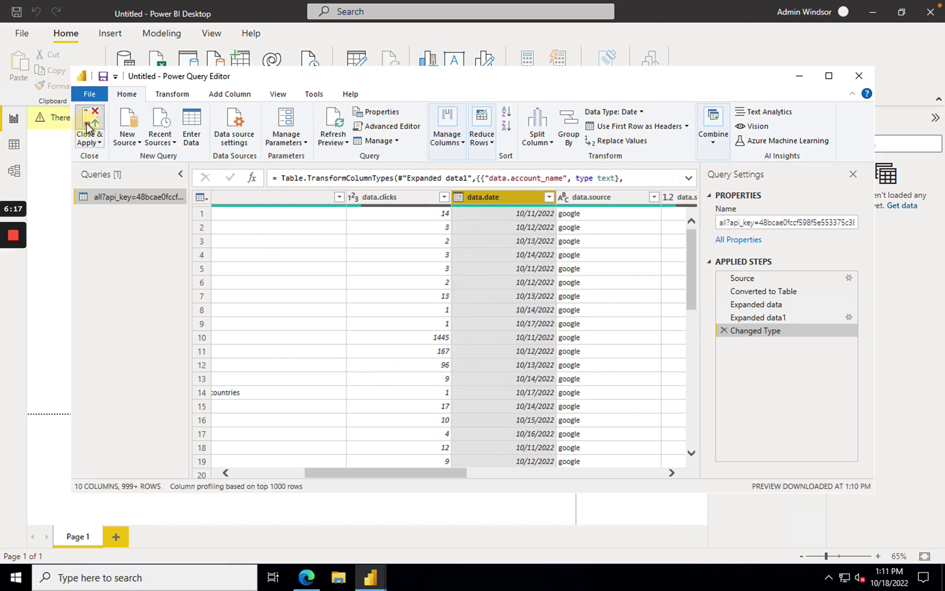
left_click(87, 128)
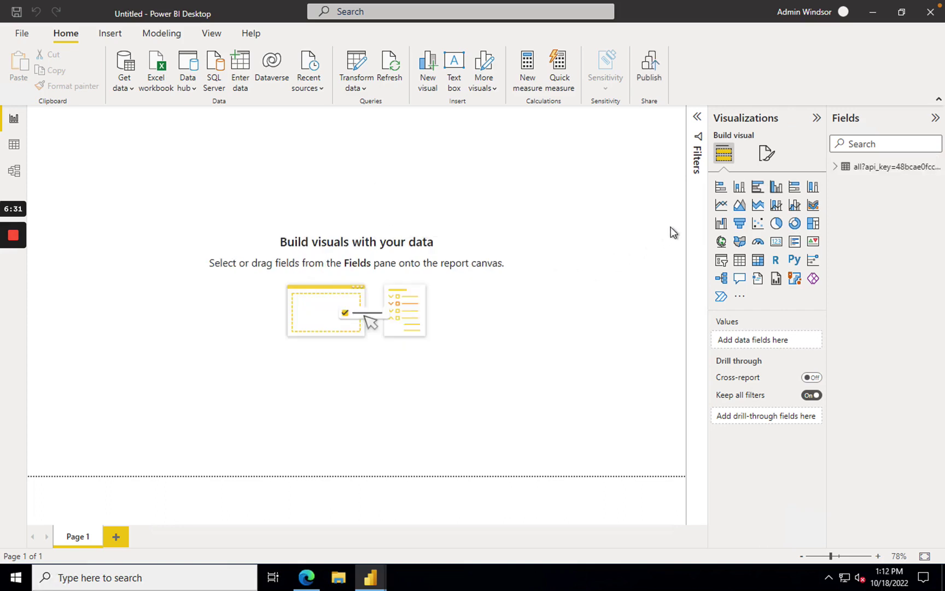
Create a table visual listing data.account_name with its total data.spend.
left_click(837, 167)
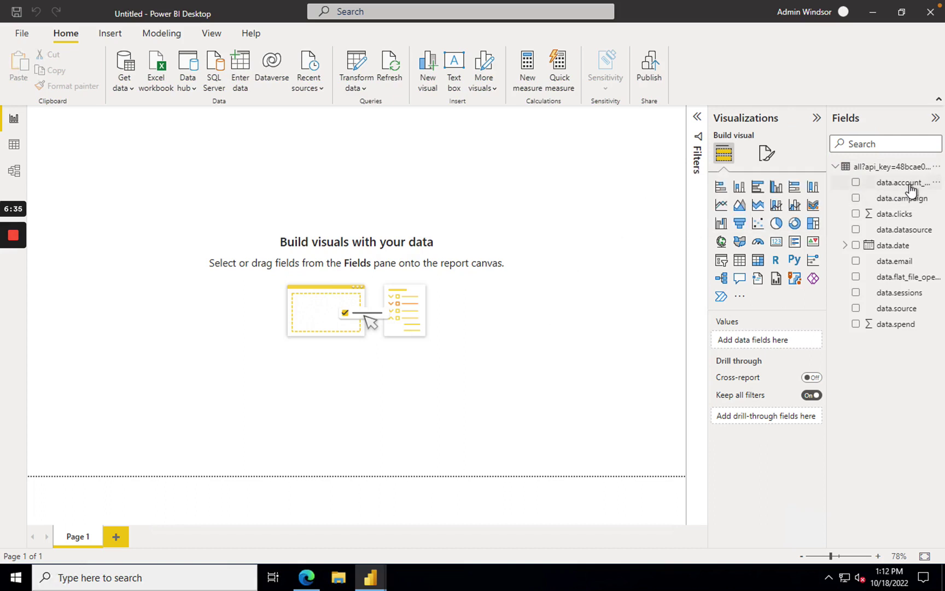
left_click_drag(910, 184, 539, 226)
left_click_drag(902, 323, 509, 186)
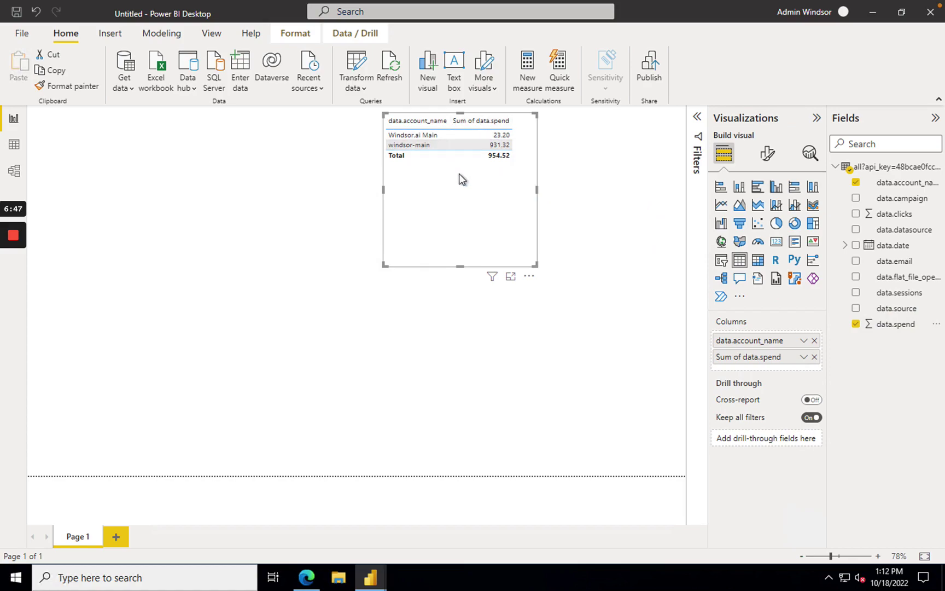
key("ctrl+Right")
key("ctrl+Right")
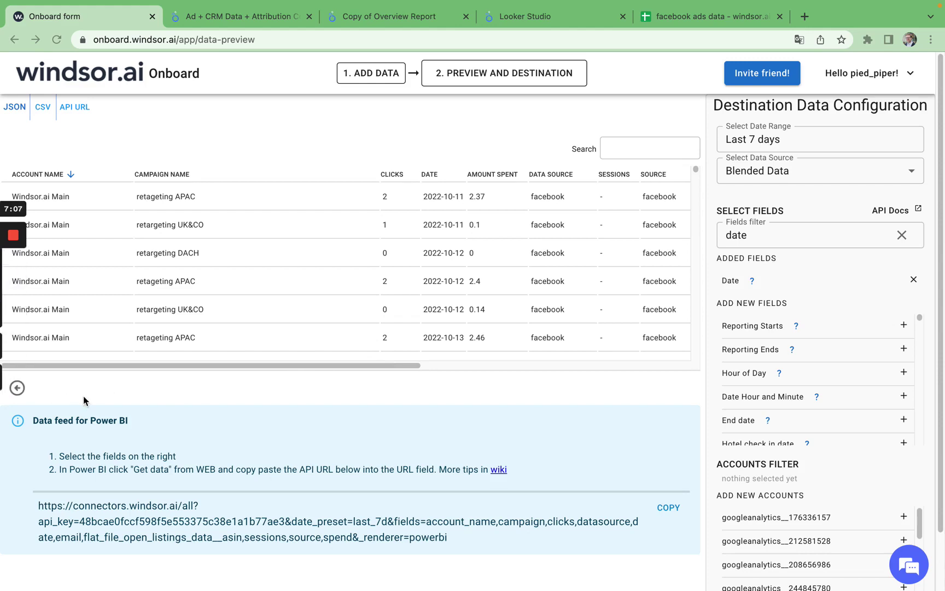
Select Google Sheets as the data destination, then go to the 'facebook ads data' spreadsheet.
left_click(17, 387)
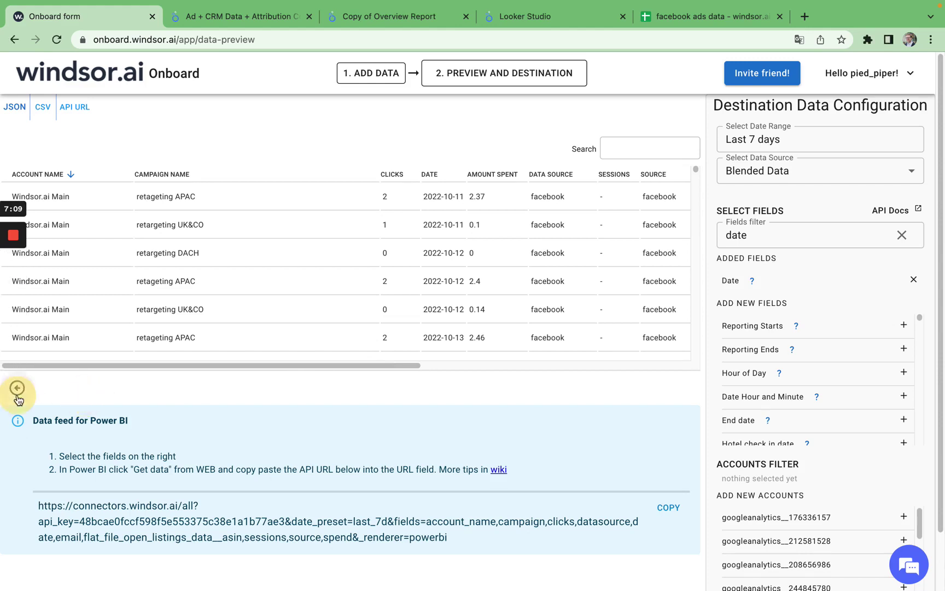
scroll(306, 449, "down", 2)
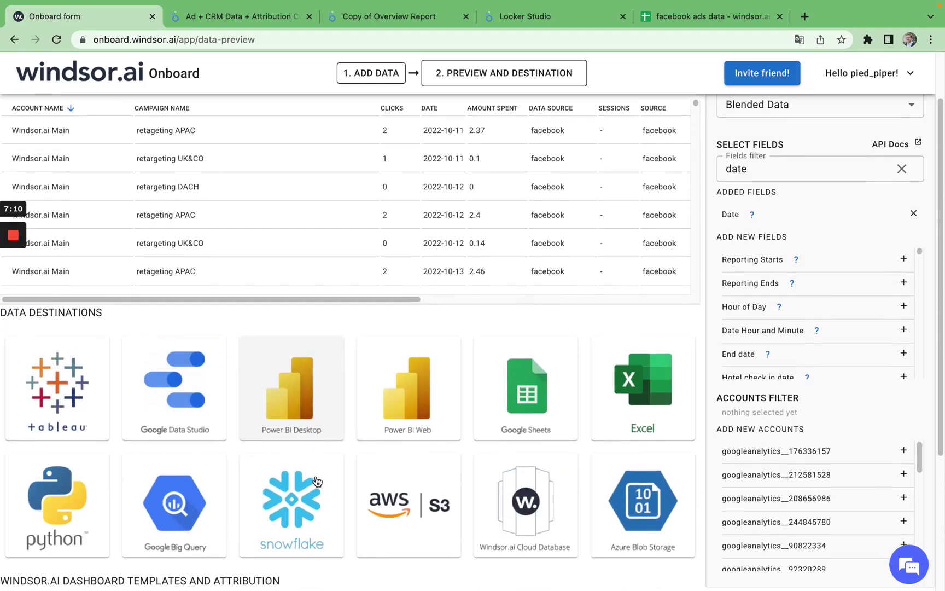
left_click(514, 422)
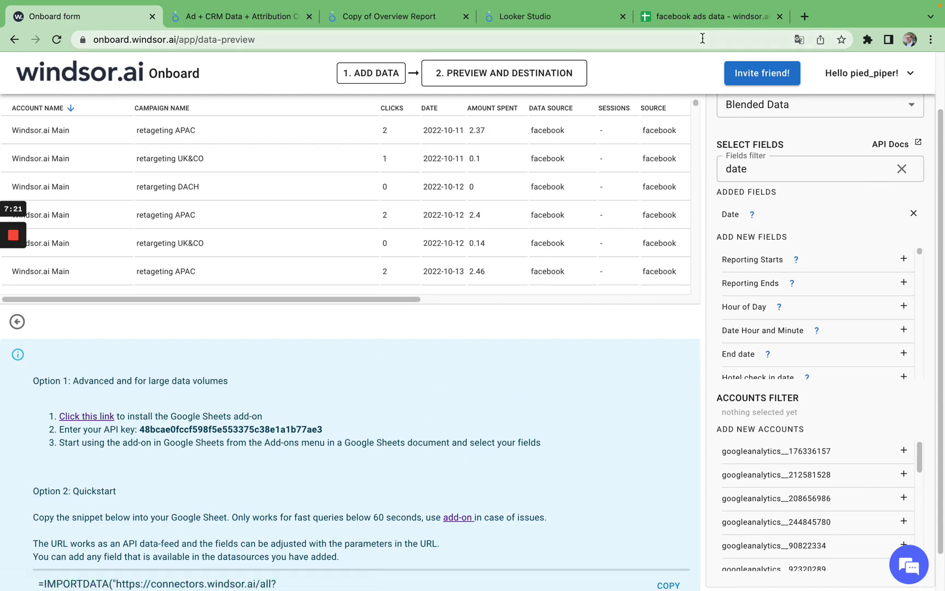
left_click(706, 18)
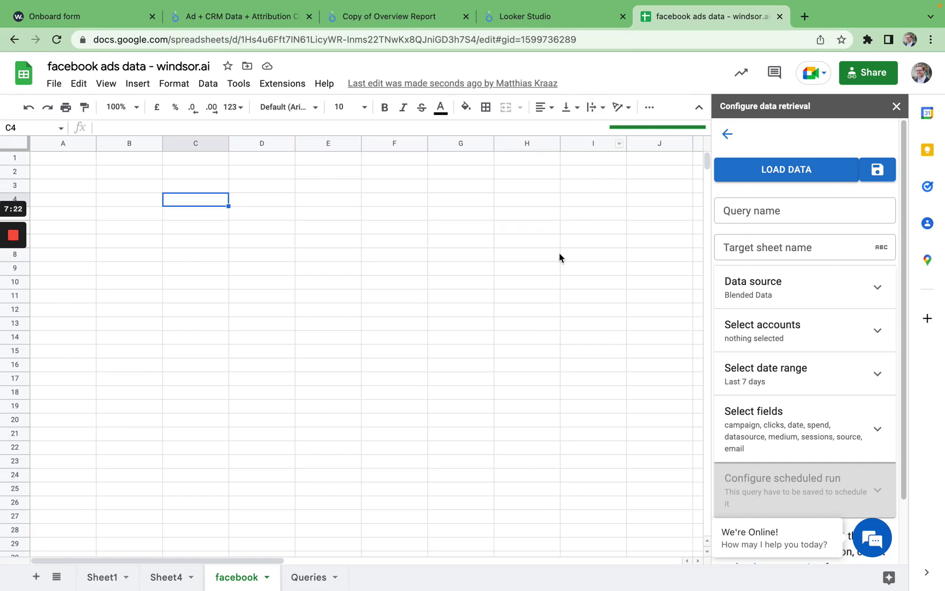
In the Windsor.ai add-on, anchor data at cell A1 and name the query and target sheet 'facebook'.
left_click(287, 88)
mouse_move(354, 220)
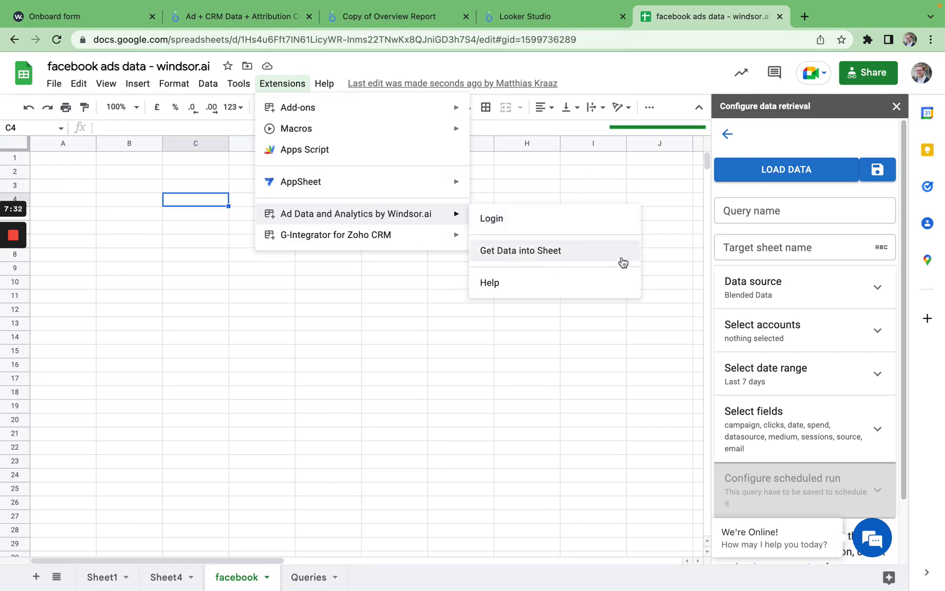
left_click(767, 210)
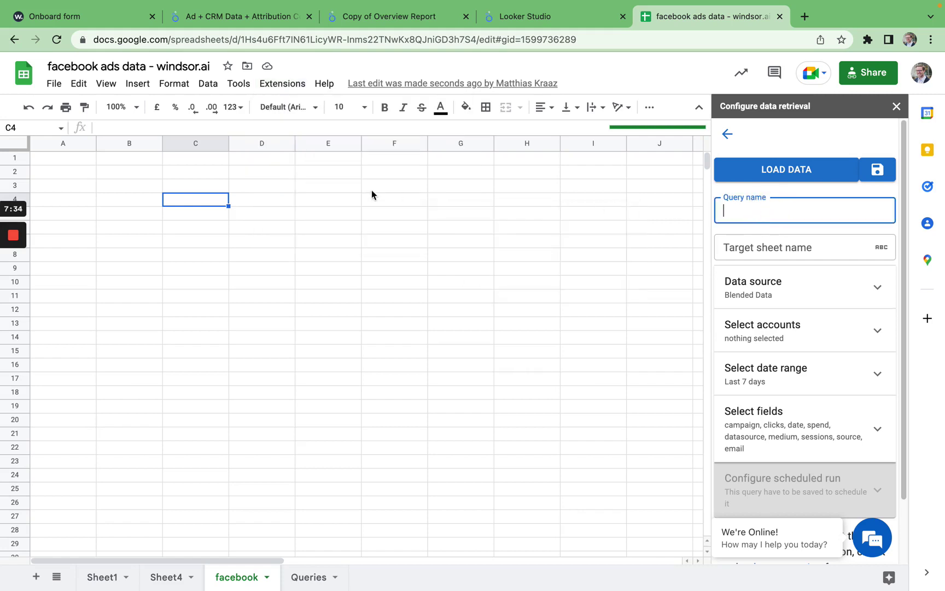
left_click(80, 160)
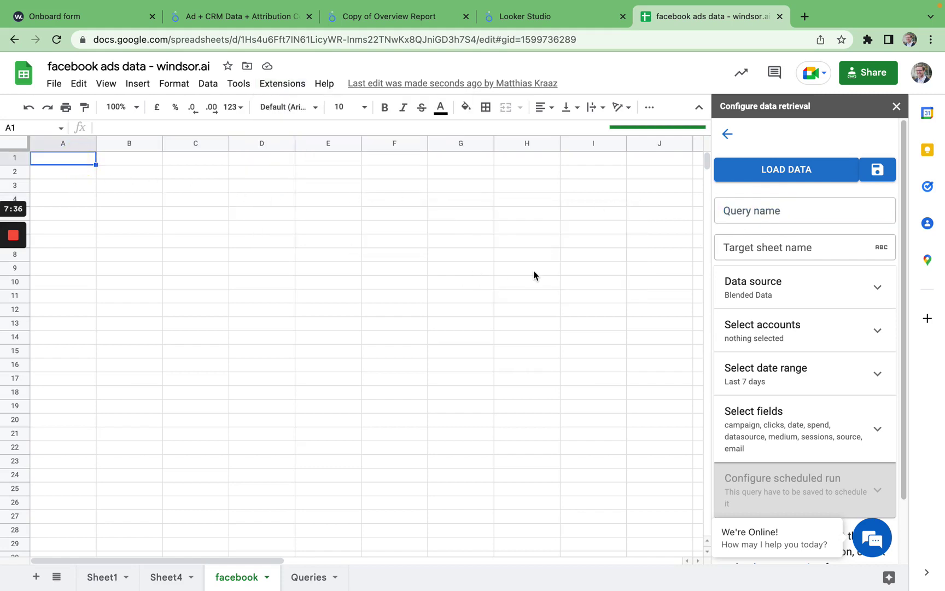
left_click(766, 212)
type("fa")
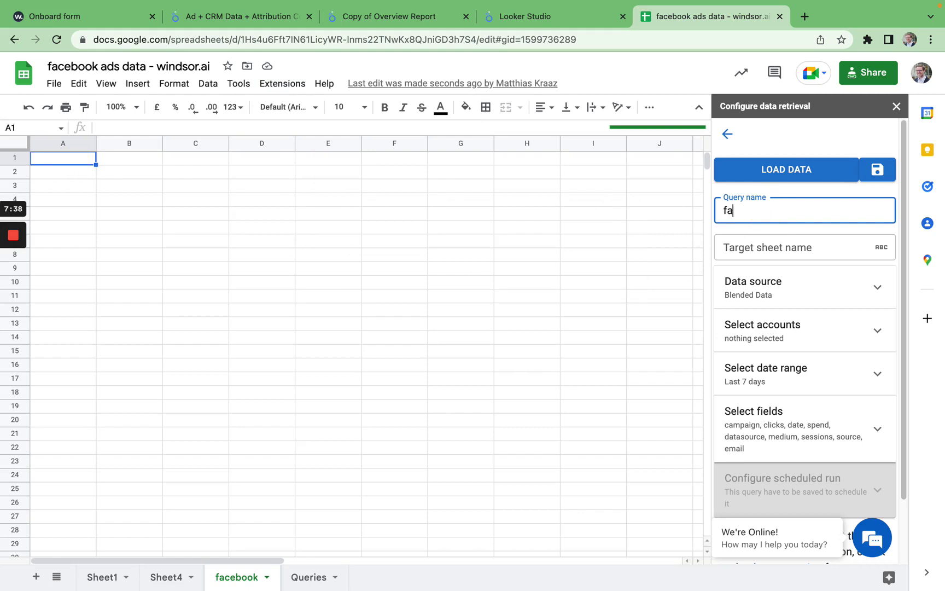
type("cebook ads data")
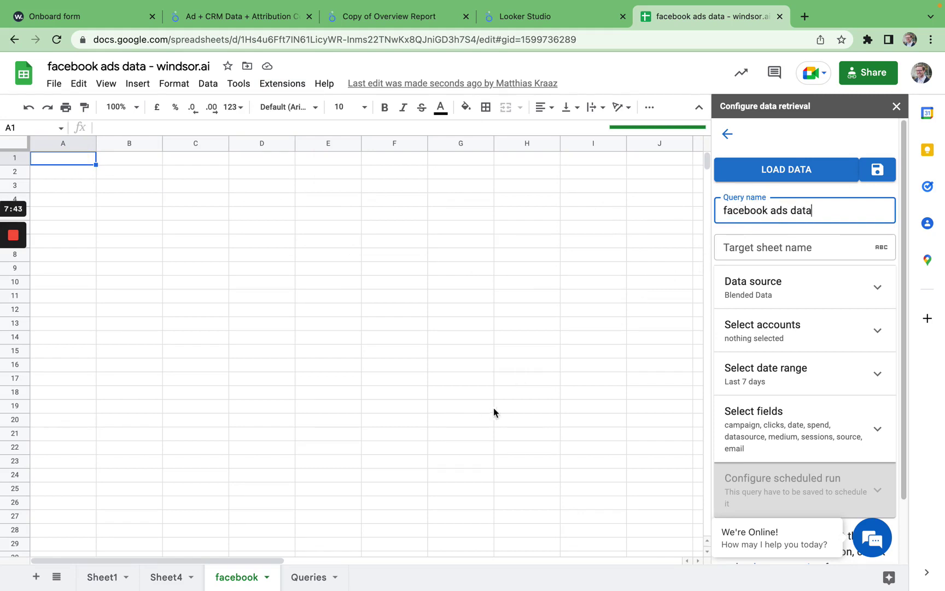
left_click(781, 247)
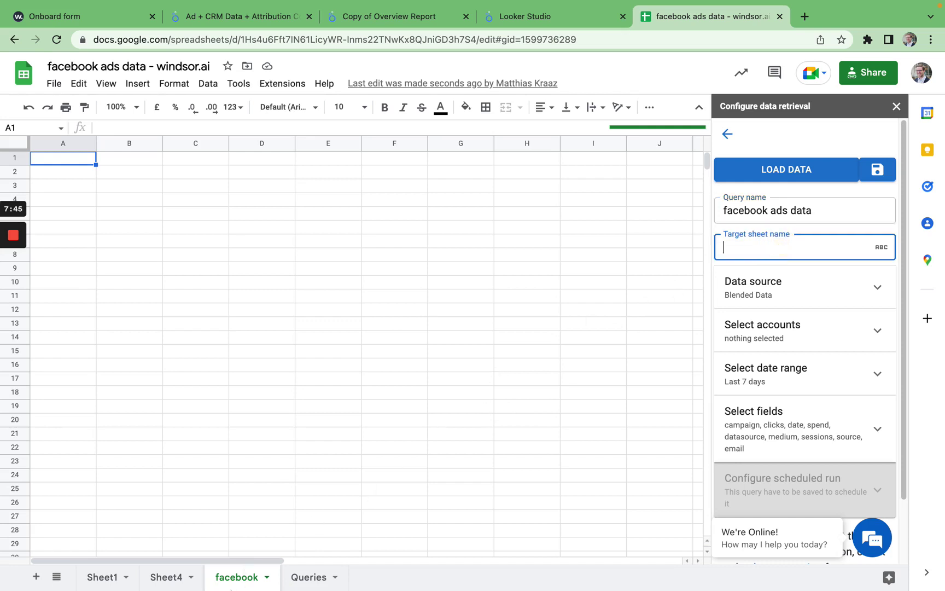
type("facebook")
Choose facebook as the data source with the Windsor.ai Main account.
left_click(786, 290)
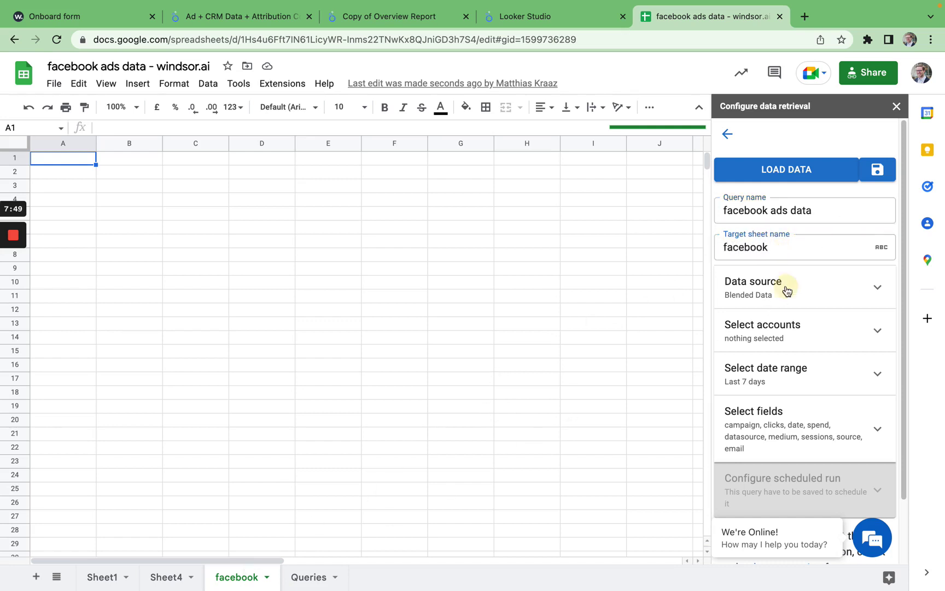
left_click(785, 326)
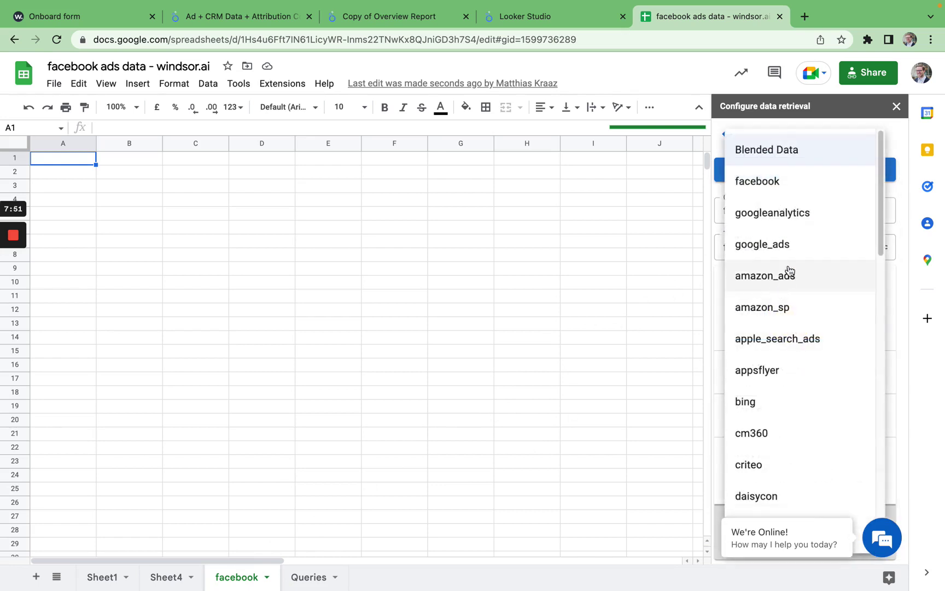
left_click(796, 184)
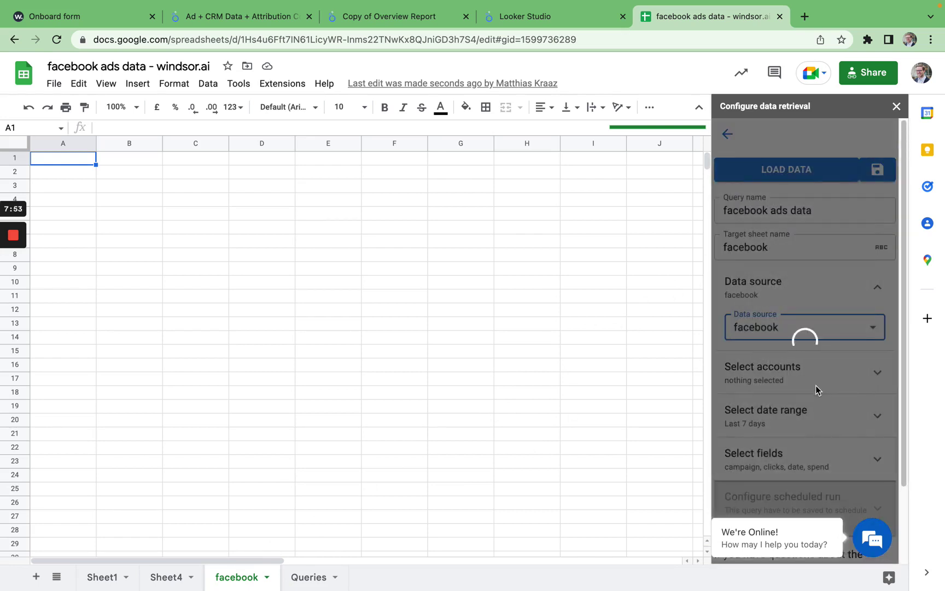
left_click(820, 383)
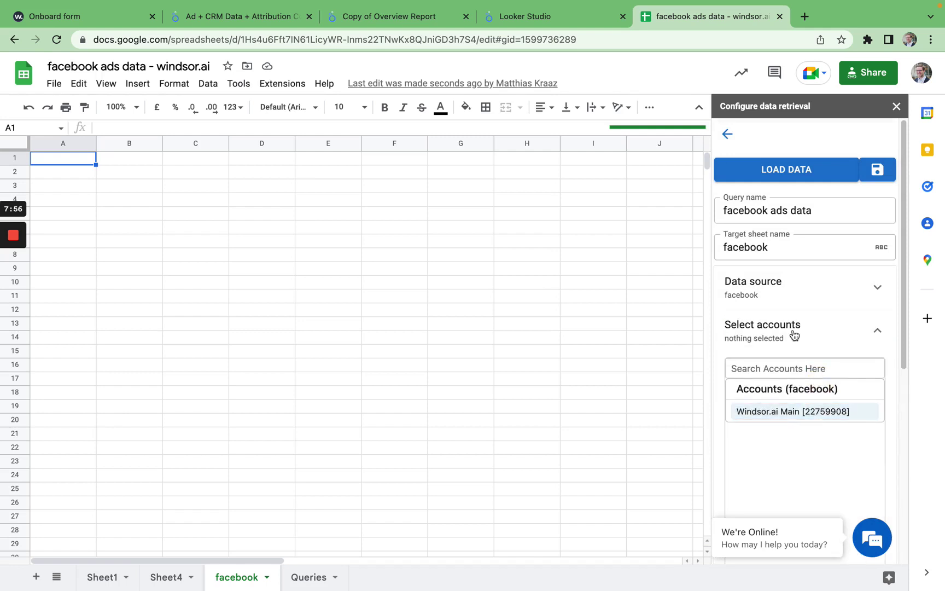
left_click(808, 411)
left_click(876, 330)
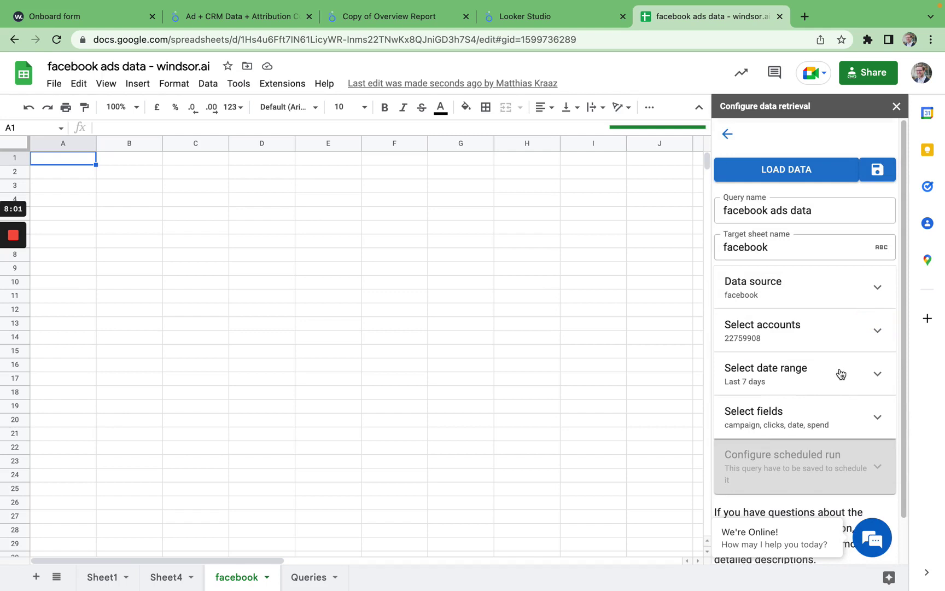
Check the last-7-days date range and the campaign, clicks, date and spend fields.
left_click(840, 374)
left_click(841, 373)
scroll(841, 375, "down", 1)
left_click(840, 375)
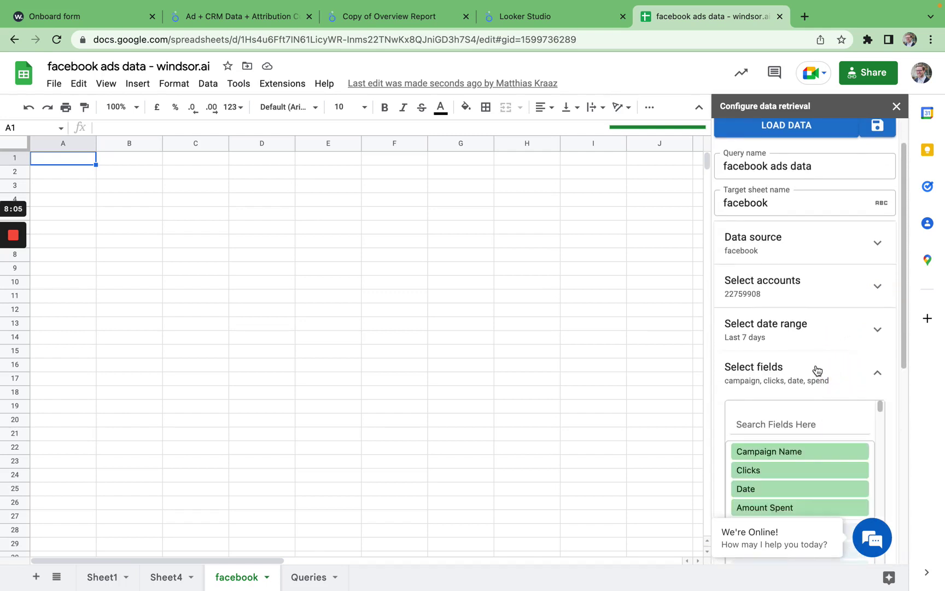
scroll(813, 330, "up", 1)
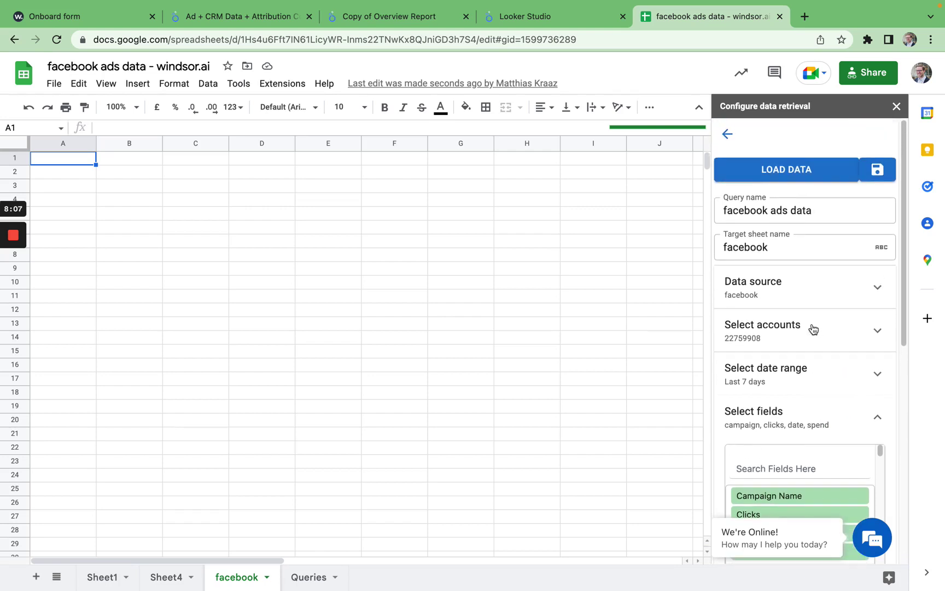
Save the query, load the data into the facebook sheet, and enable an hourly scheduled refresh.
left_click(886, 174)
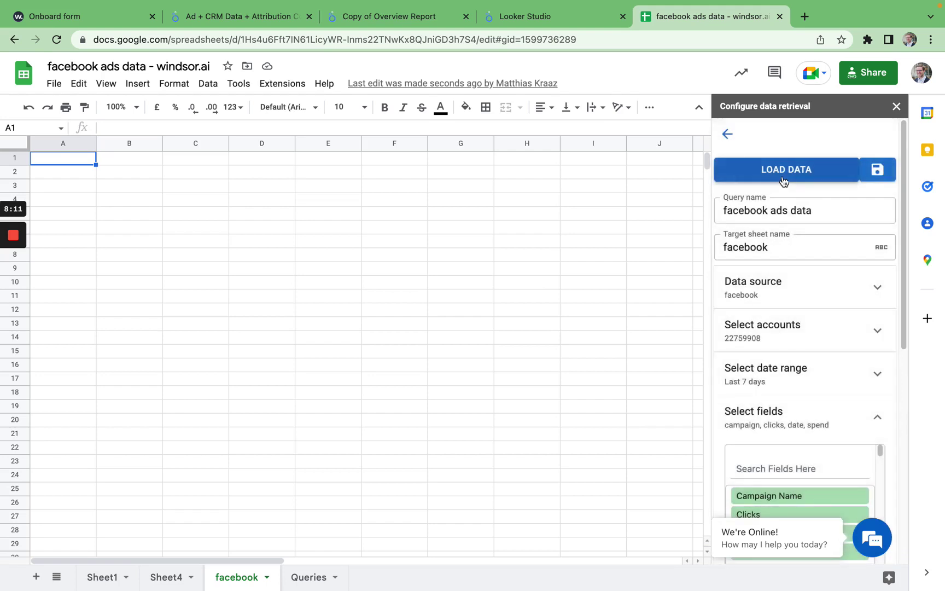
left_click(791, 173)
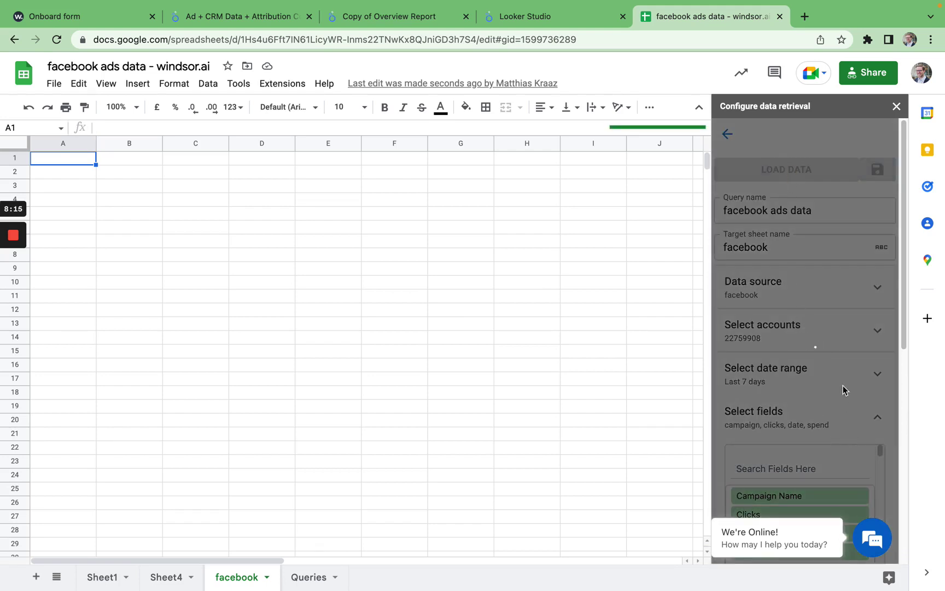
scroll(832, 383, "down", 10)
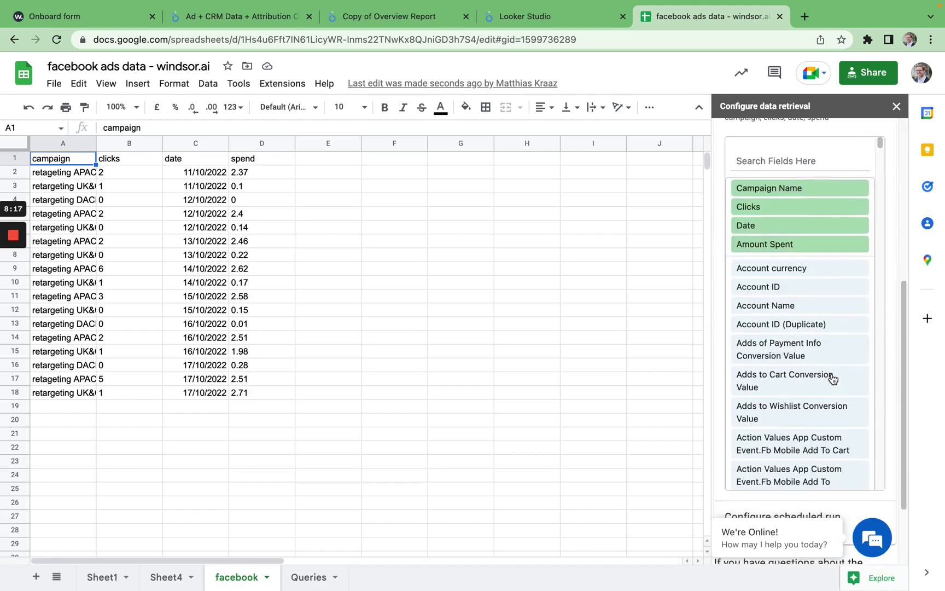
left_click(867, 421)
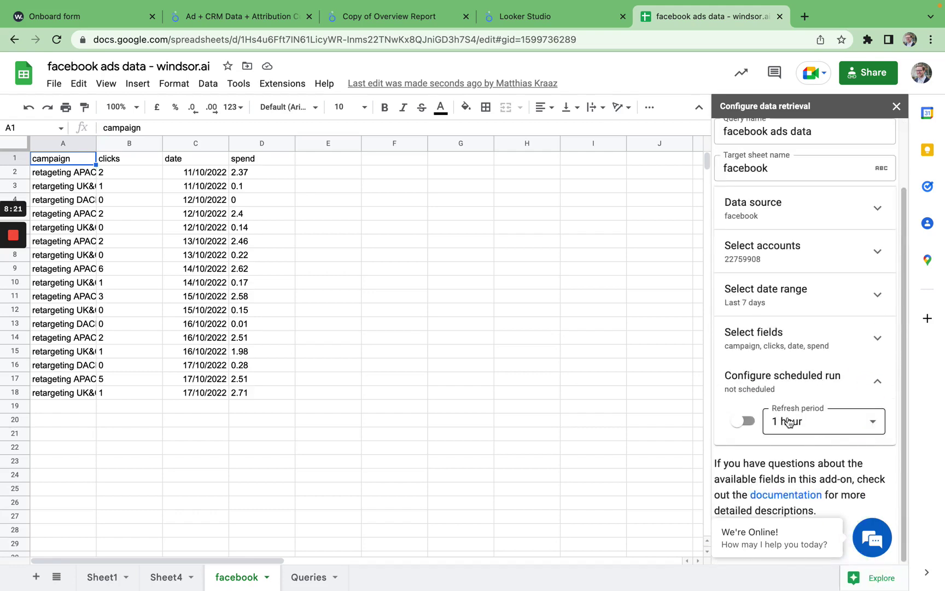
left_click(751, 421)
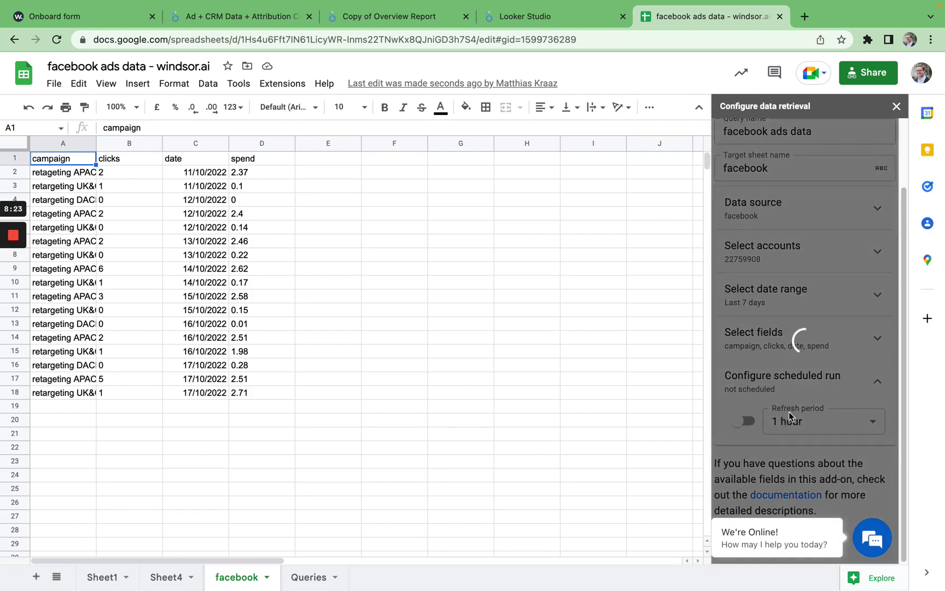